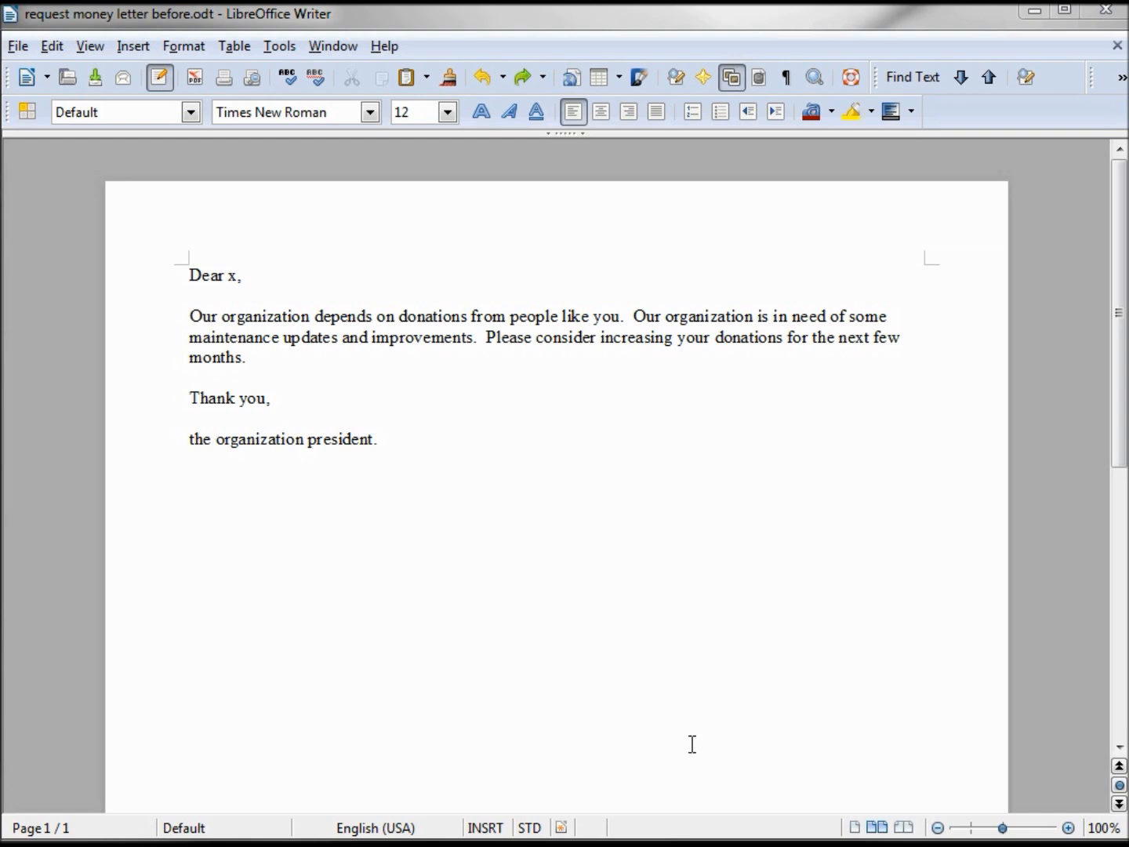
Step: Delete the placeholder "x" after "Dear" in the letter's greeting
{"action": "key", "text": "ctrl+z"}
{"action": "key", "text": "ctrl+y"}
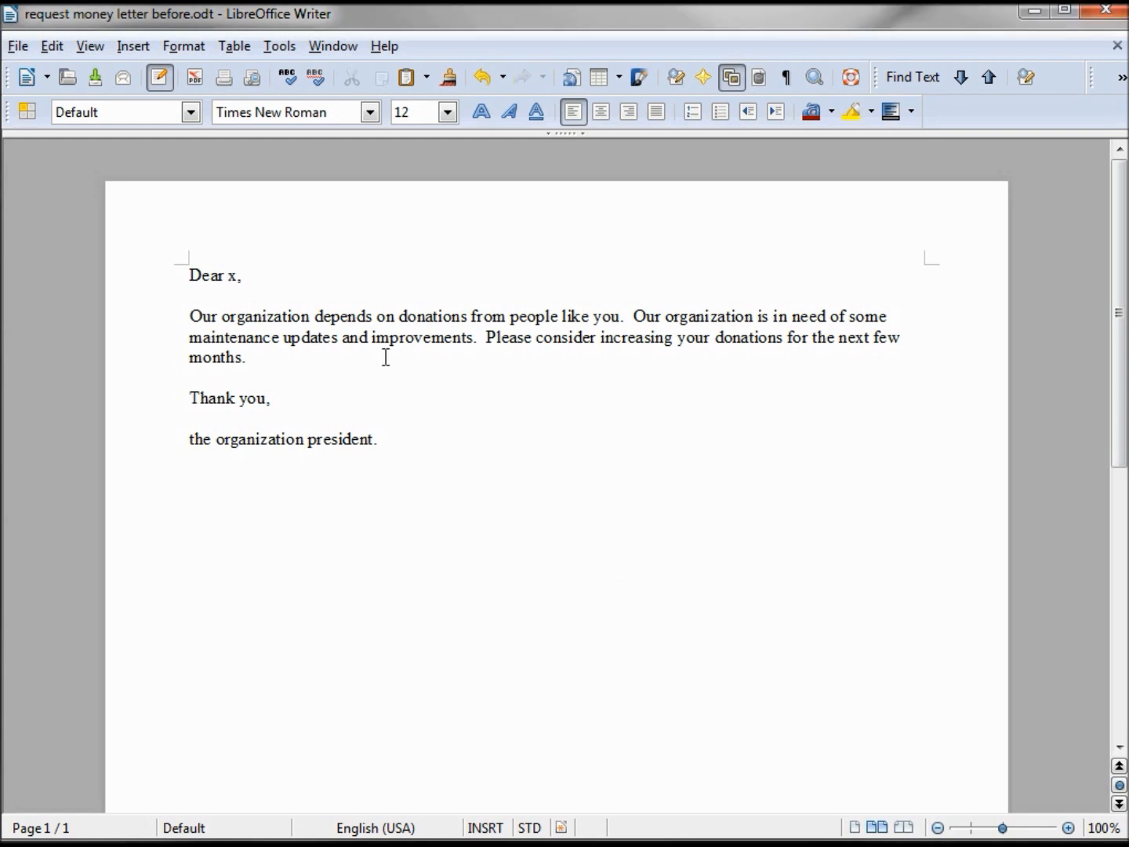
{"action": "key", "text": "Delete"}
Step: Show the data sources and open the Sheet1 table of the Mail-Merge-DataConnection-DonorList source
{"action": "left_click", "coordinate": [89, 48]}
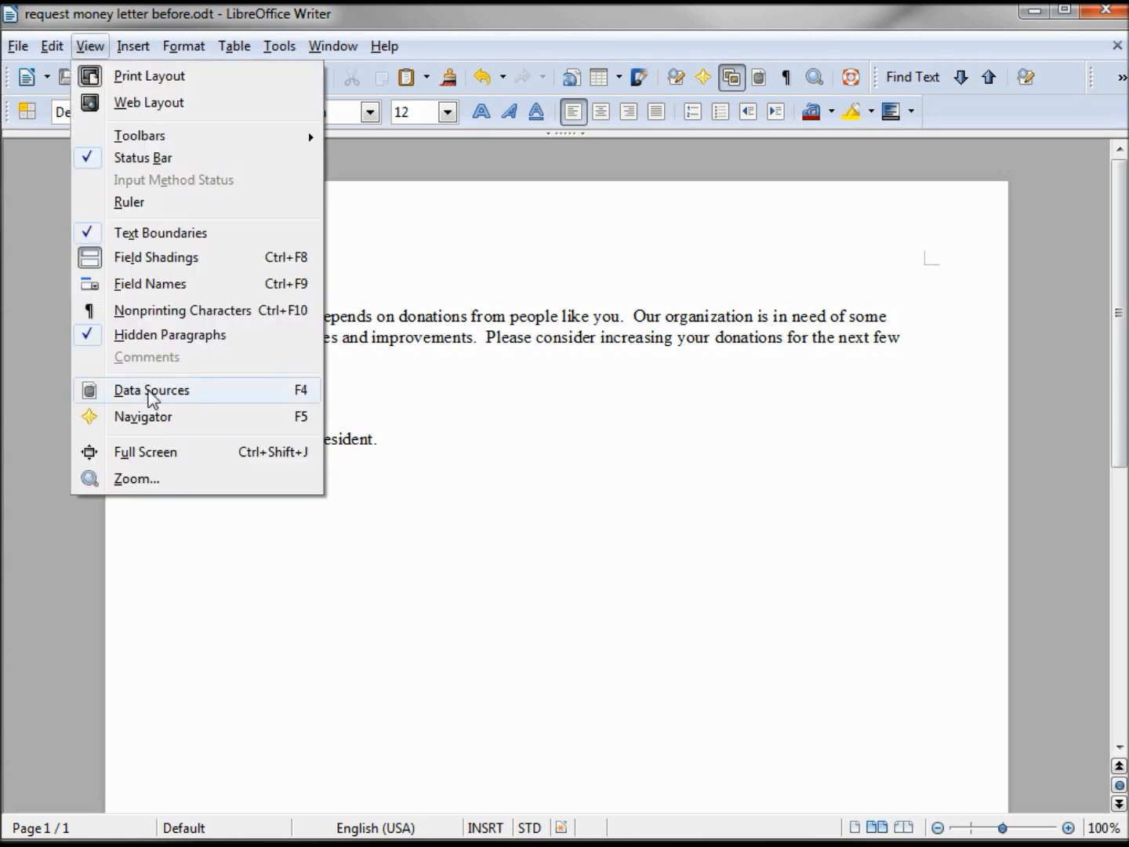
{"action": "left_click", "coordinate": [153, 396]}
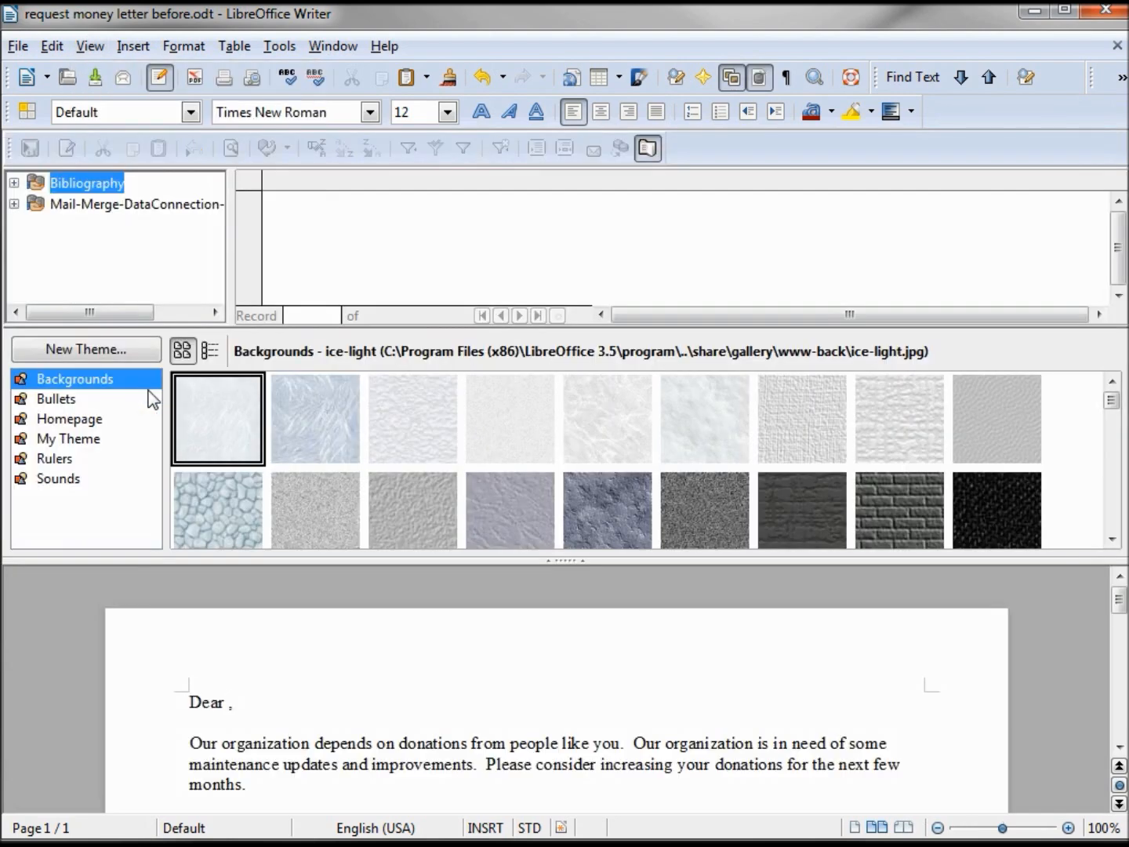
{"action": "left_click", "coordinate": [71, 208]}
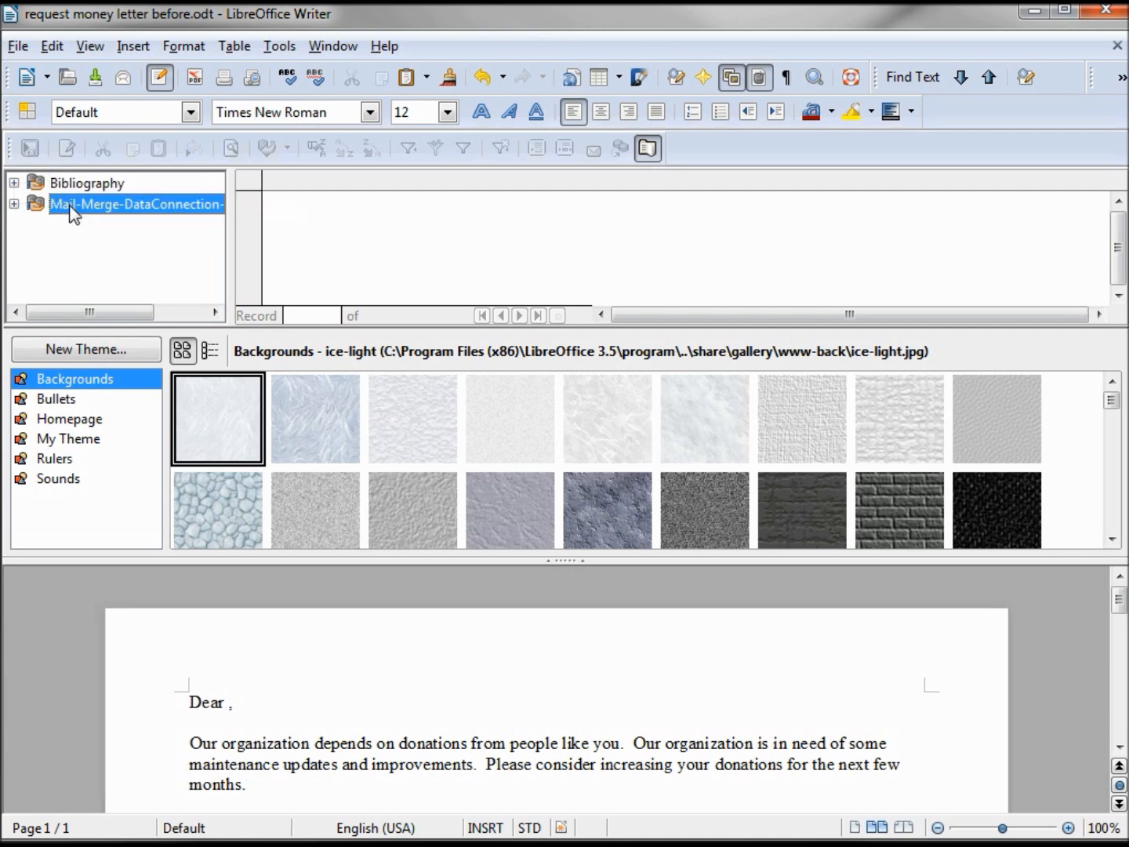
{"action": "left_click", "coordinate": [14, 204]}
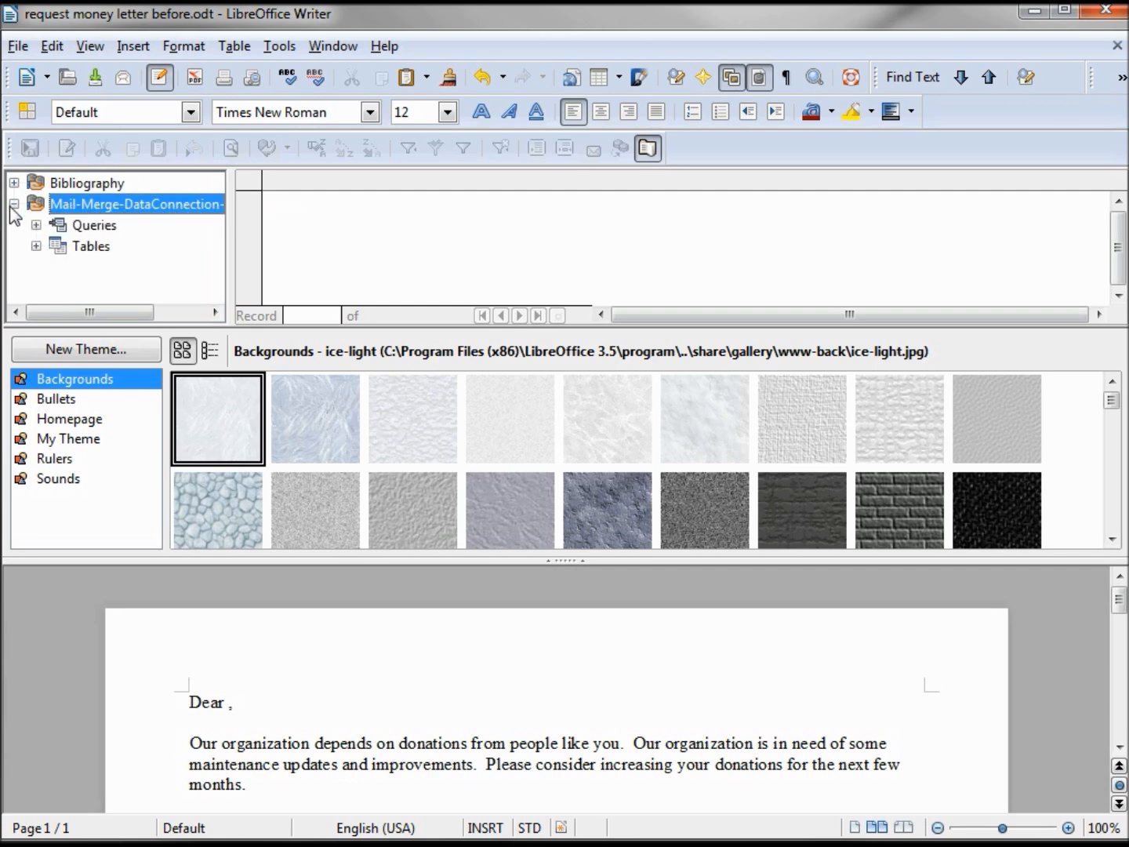
{"action": "left_click", "coordinate": [93, 225]}
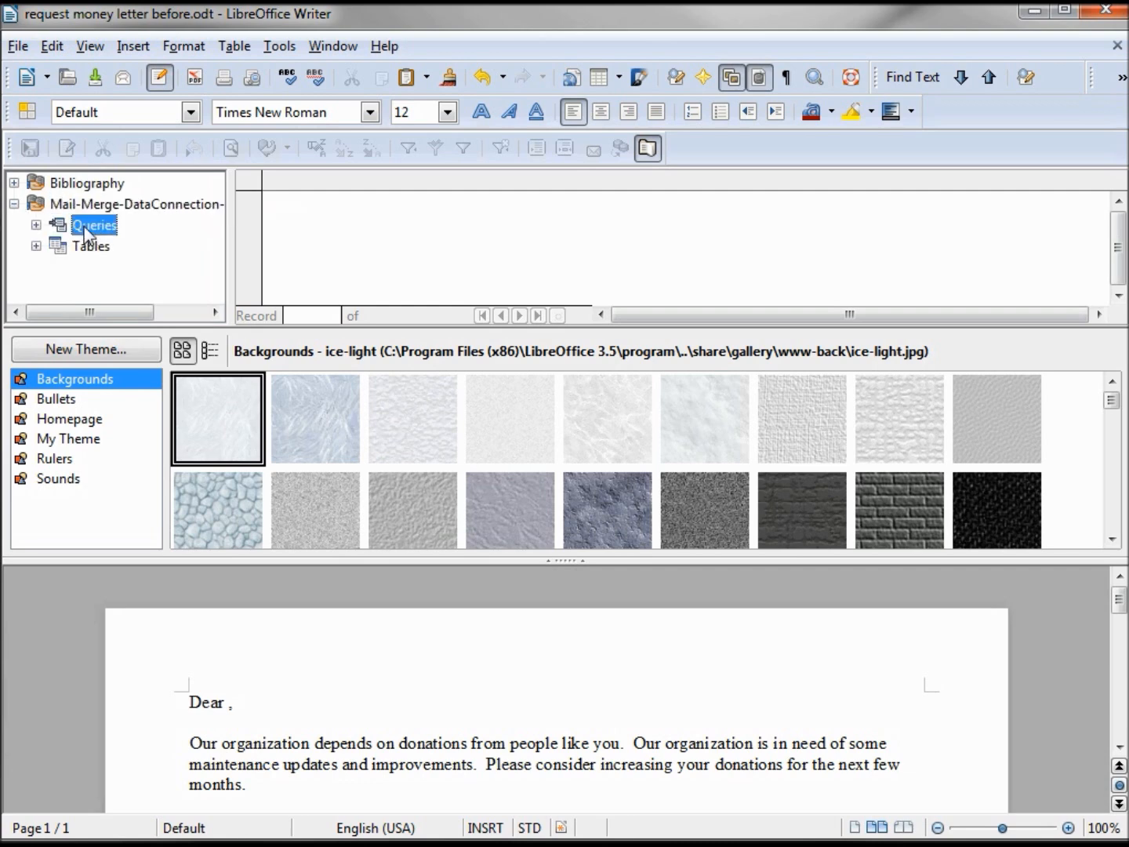
{"action": "left_click", "coordinate": [35, 247]}
{"action": "left_click", "coordinate": [109, 268]}
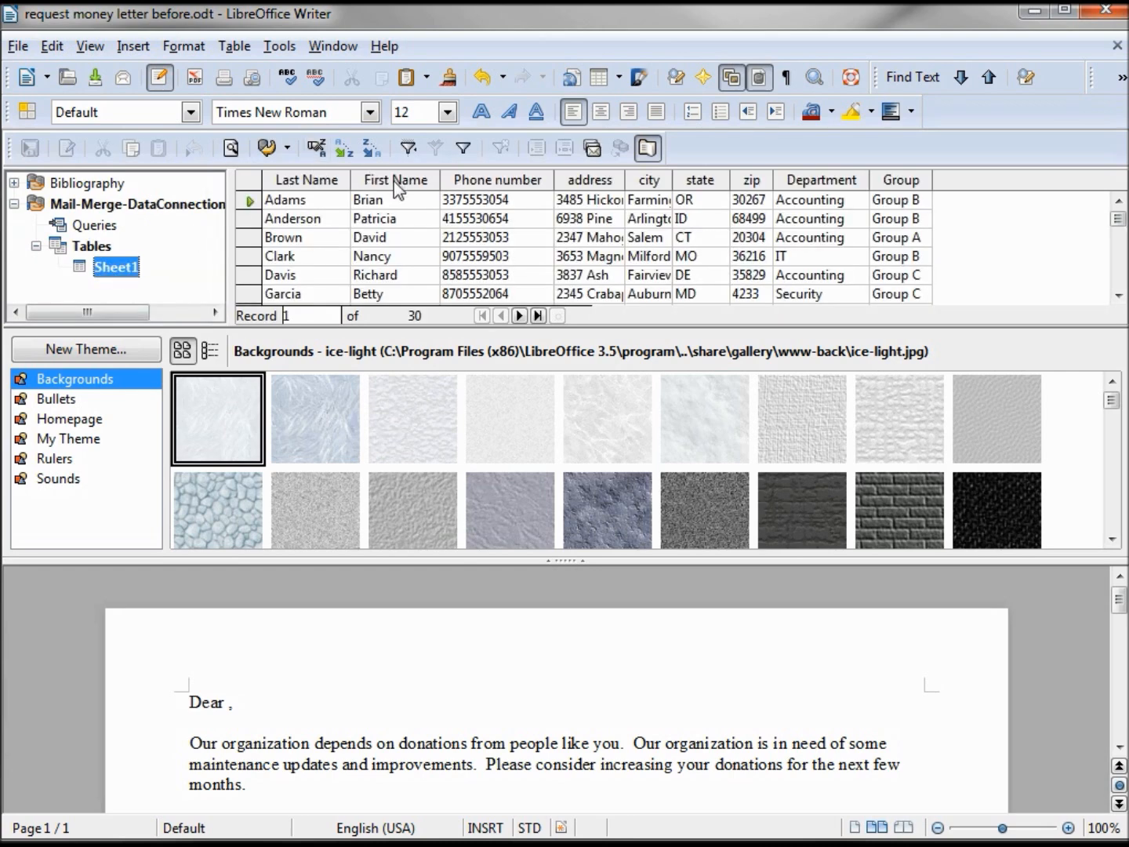
Step: Complete the greeting as "Dear <First Name> <Last Name>," with the matching Sheet1 fields and collapse the data source pane
{"action": "left_click_drag", "start_coordinate": [395, 190], "coordinate": [230, 704]}
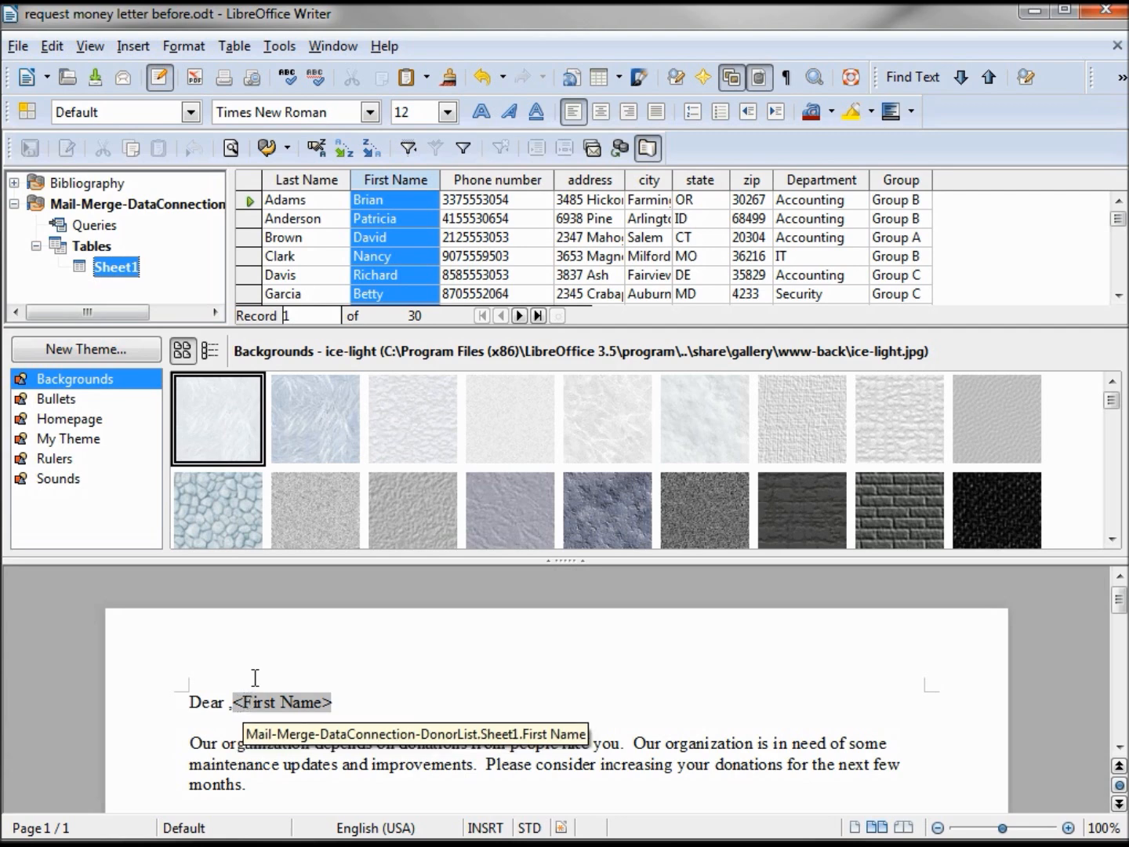
{"action": "left_click_drag", "start_coordinate": [298, 179], "coordinate": [368, 697]}
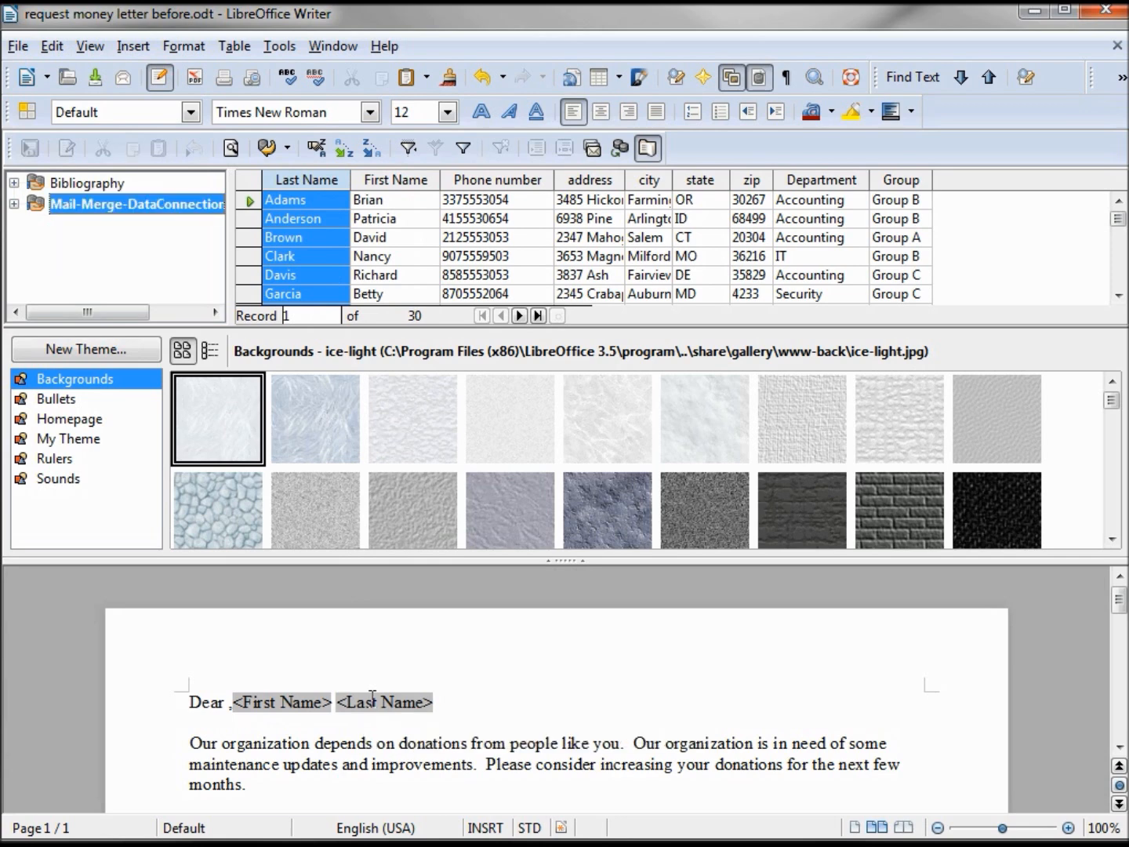
{"action": "left_click", "coordinate": [225, 702]}
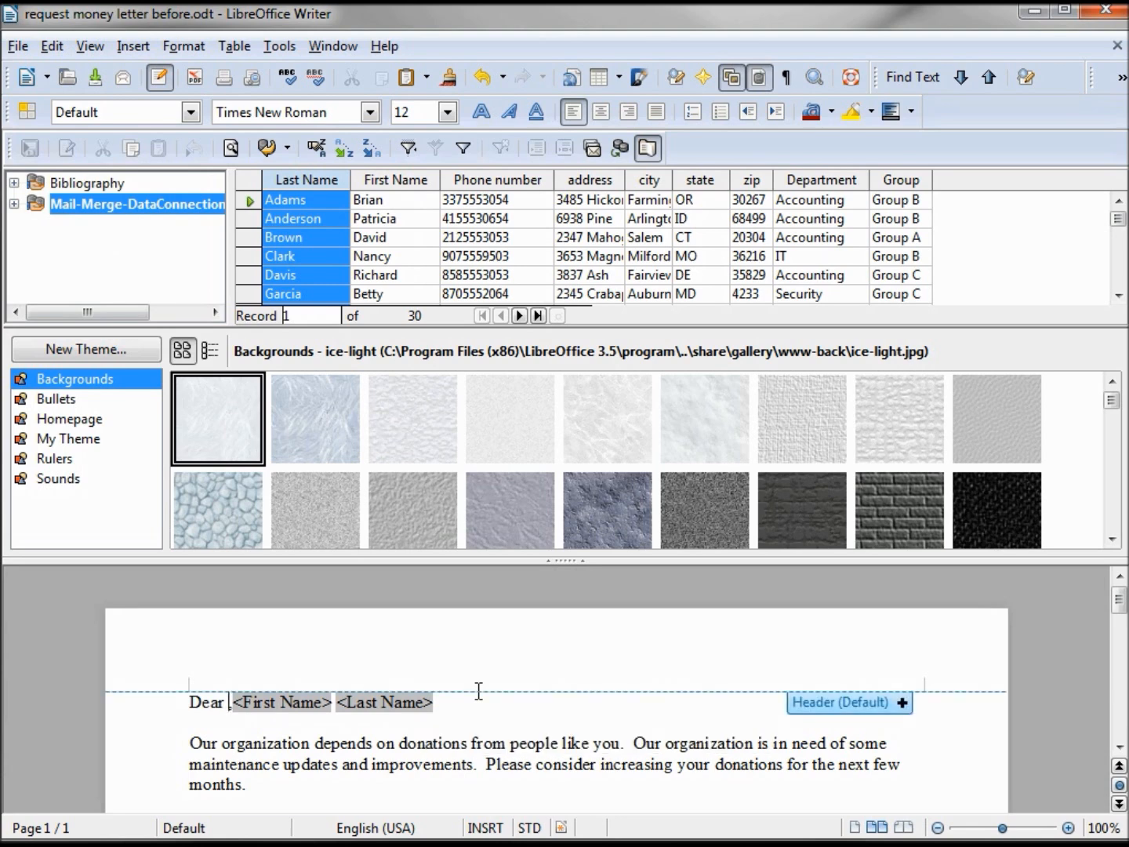
{"action": "key", "text": "Delete"}
{"action": "key", "text": "End"}
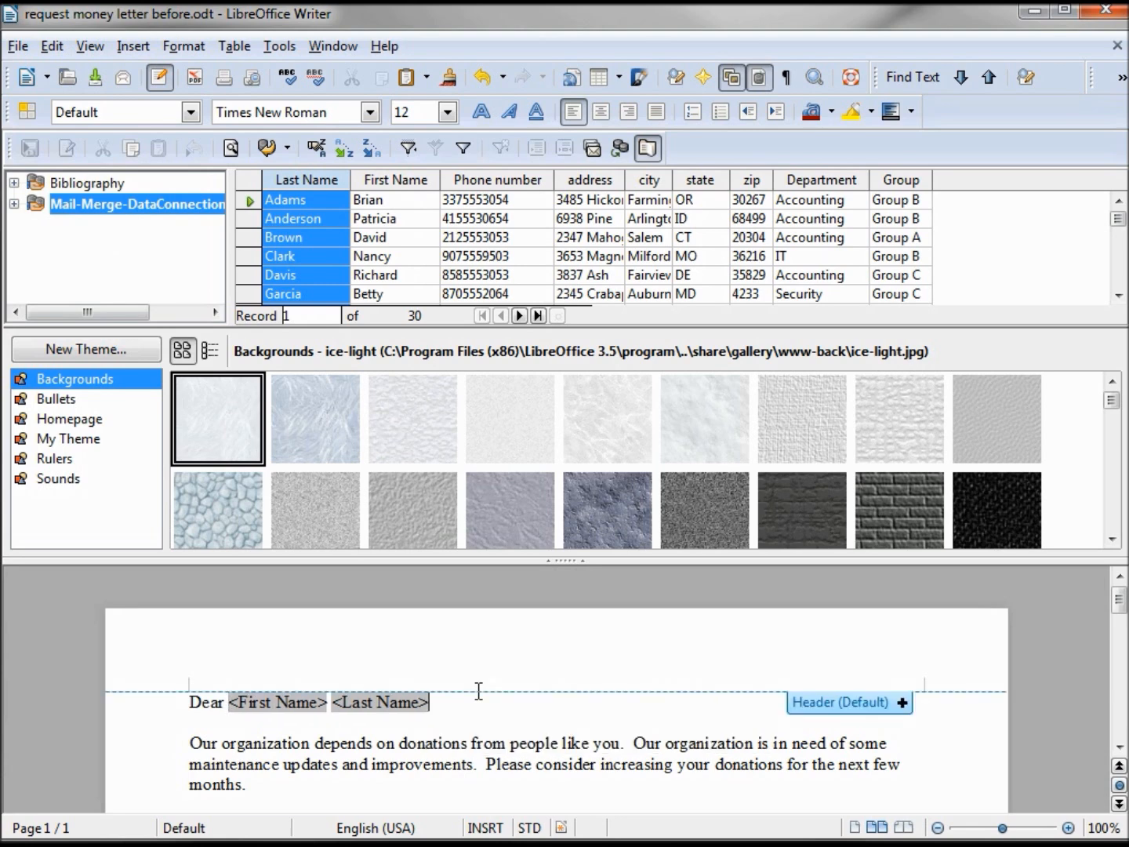
{"action": "type", "text": ","}
{"action": "left_click", "coordinate": [328, 701]}
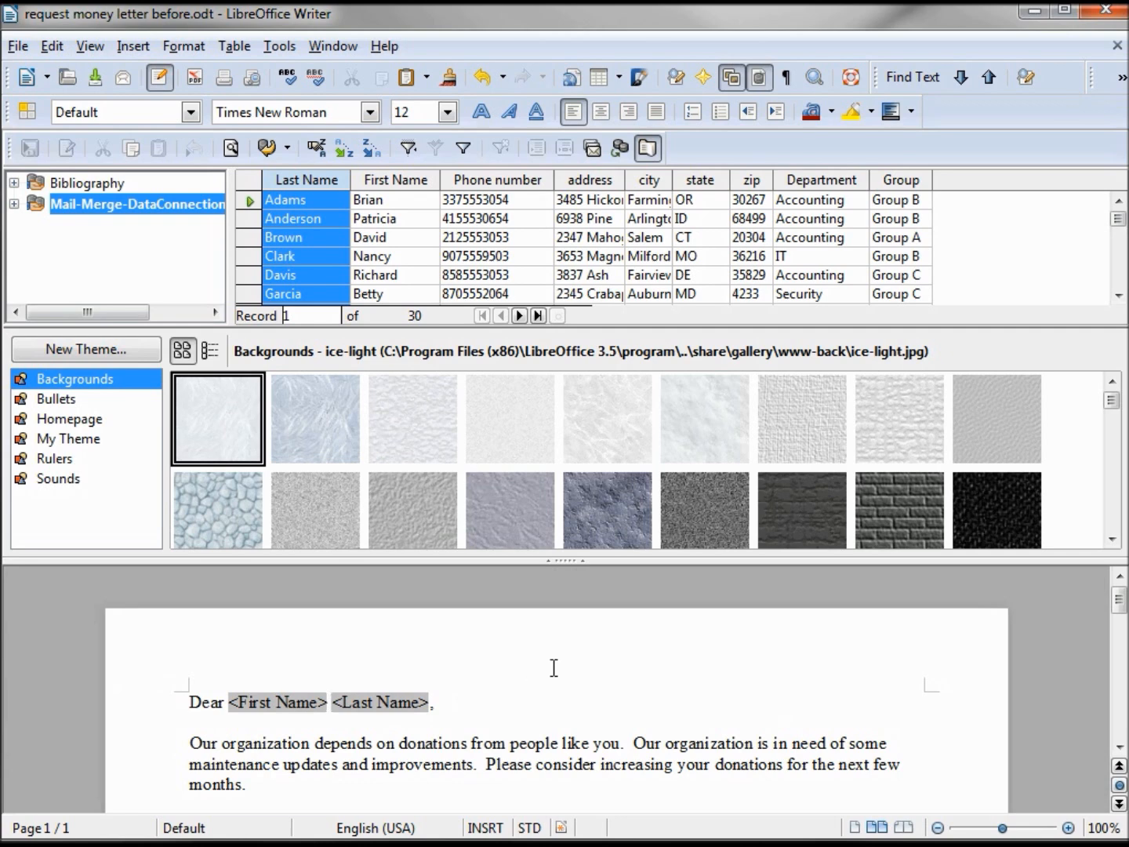
{"action": "left_click", "coordinate": [566, 560]}
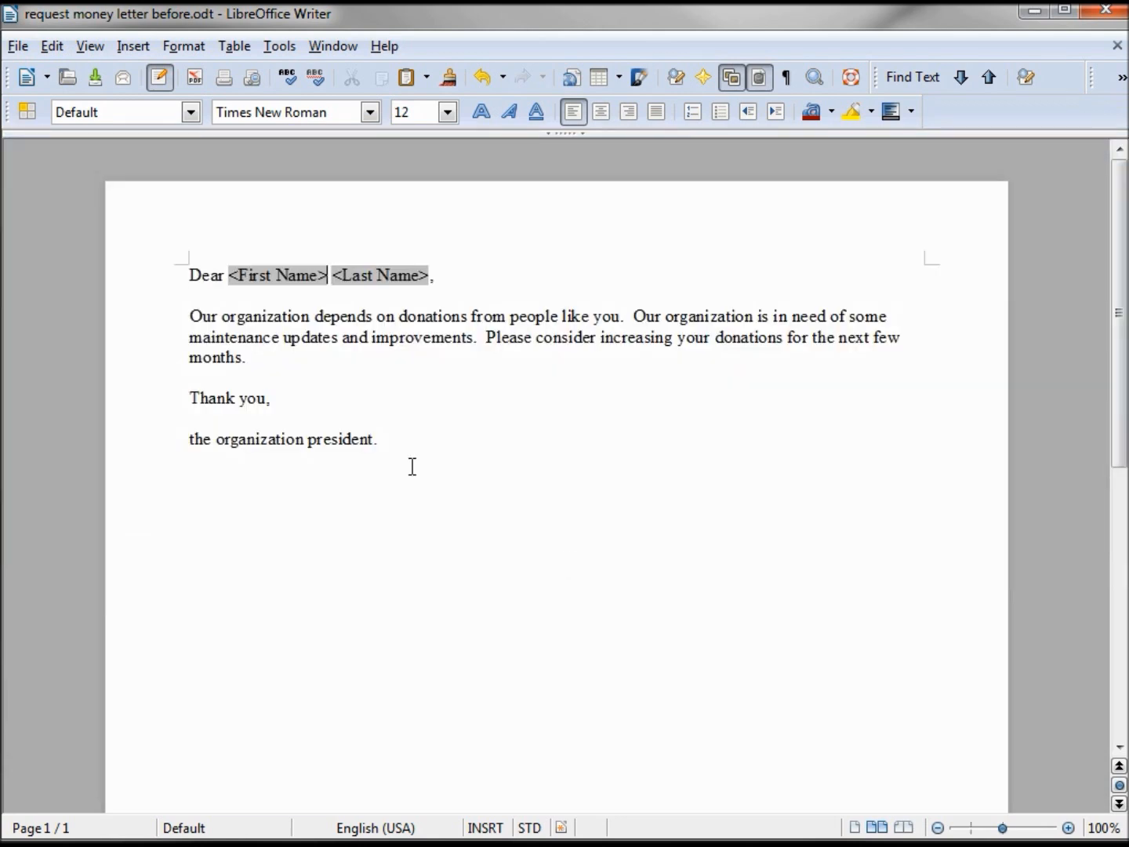
Step: Print the document as a form letter, merging only records 1 to 4 with the printer as output
{"action": "left_click", "coordinate": [14, 47]}
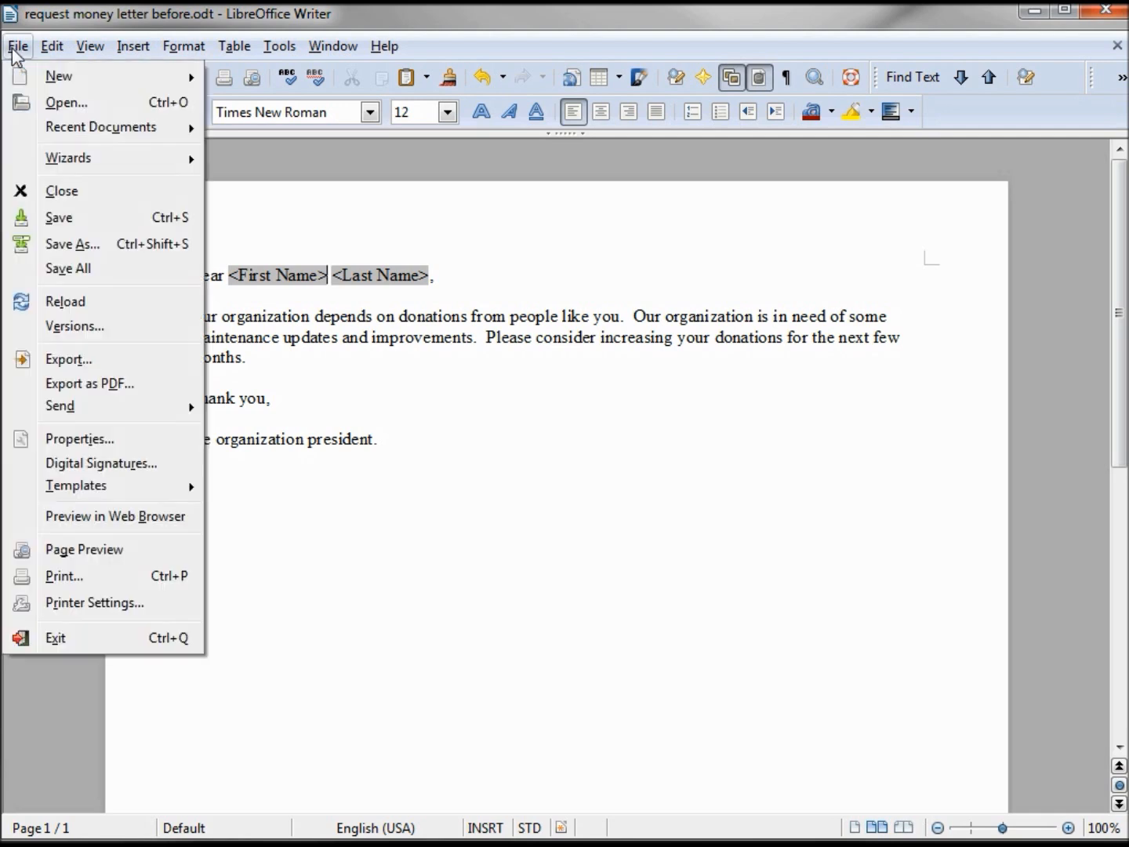
{"action": "left_click", "coordinate": [80, 572]}
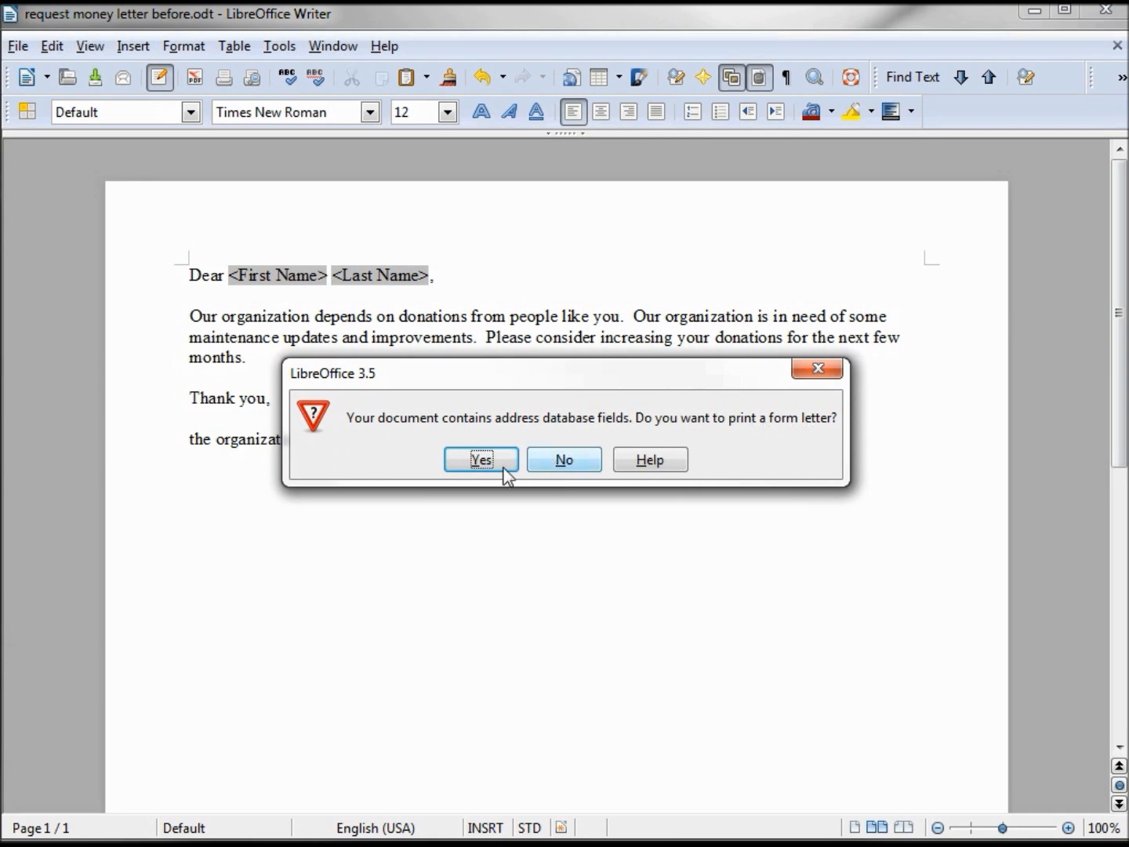
{"action": "left_click", "coordinate": [480, 458]}
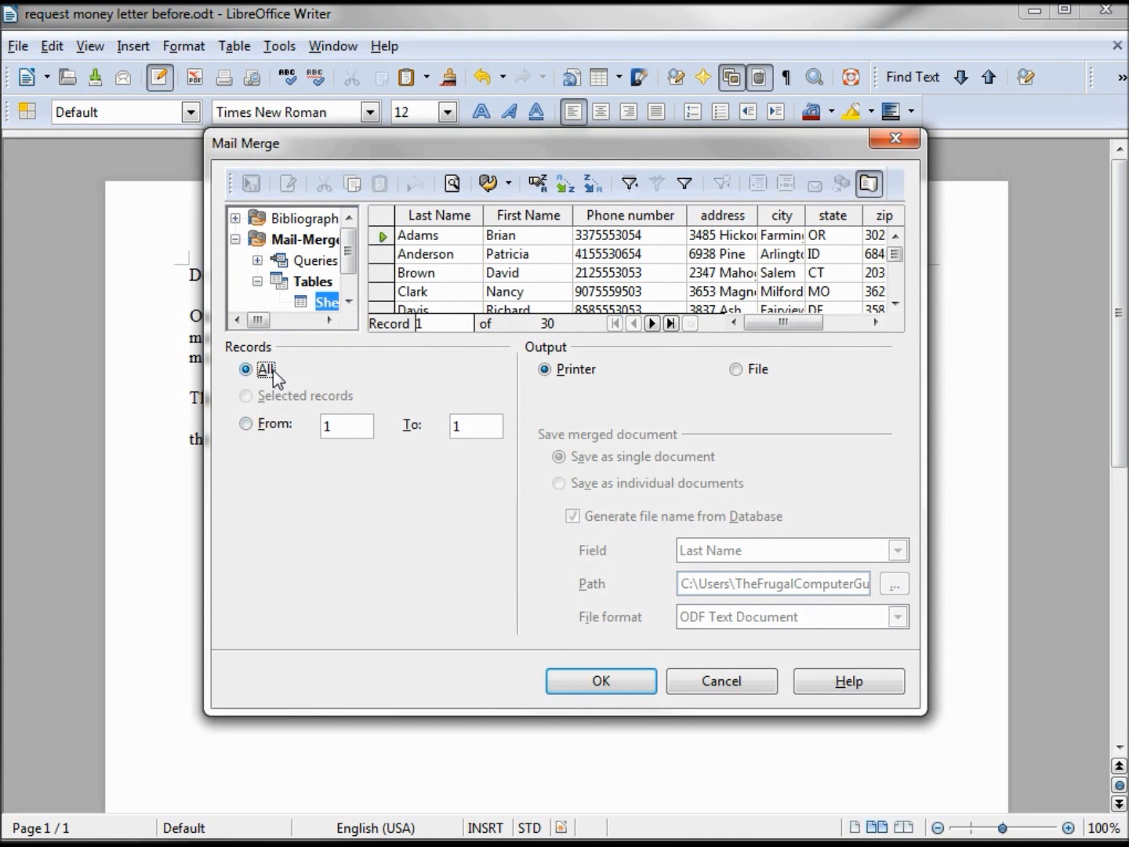
{"action": "left_click", "coordinate": [246, 425]}
{"action": "left_click", "coordinate": [474, 425]}
{"action": "type", "text": "4"}
{"action": "left_click", "coordinate": [596, 681]}
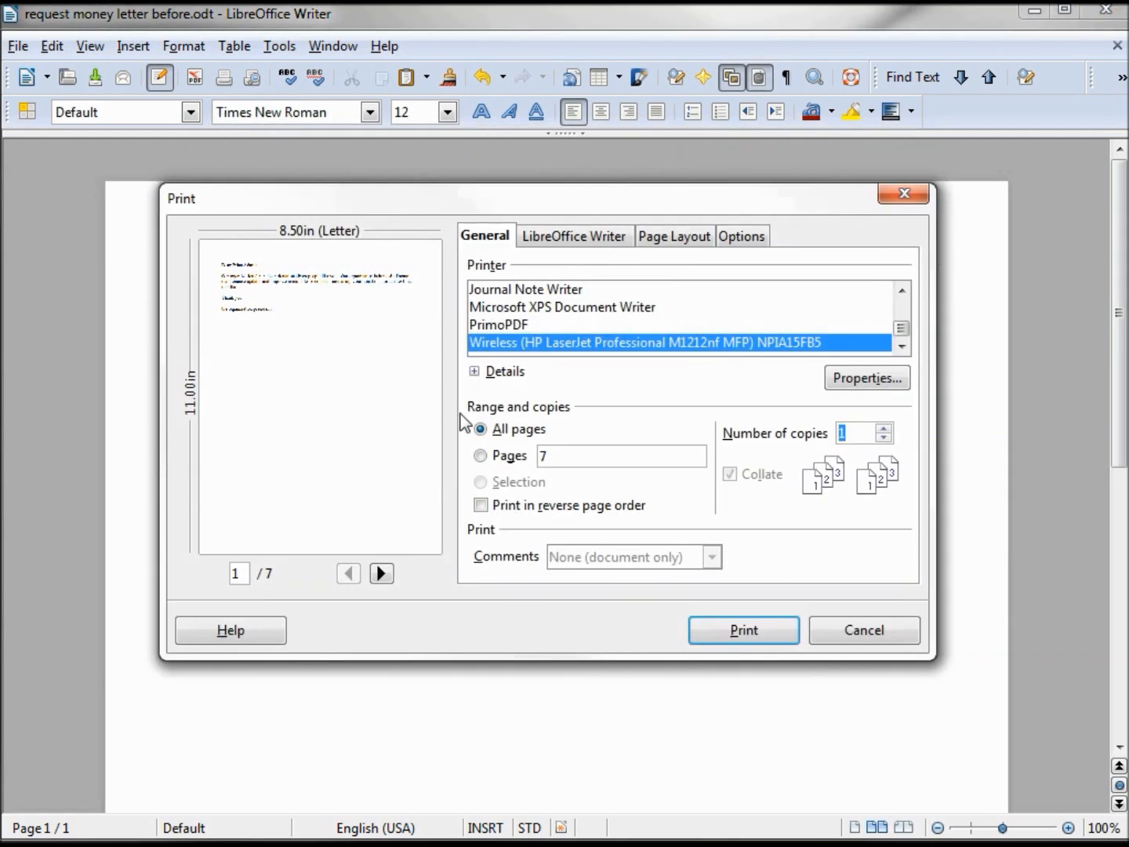
Step: Send the merged letters to the PrimoPDF printer and save the PDF on the Desktop as "Formatted Letter.pdf"
{"action": "left_click", "coordinate": [504, 324]}
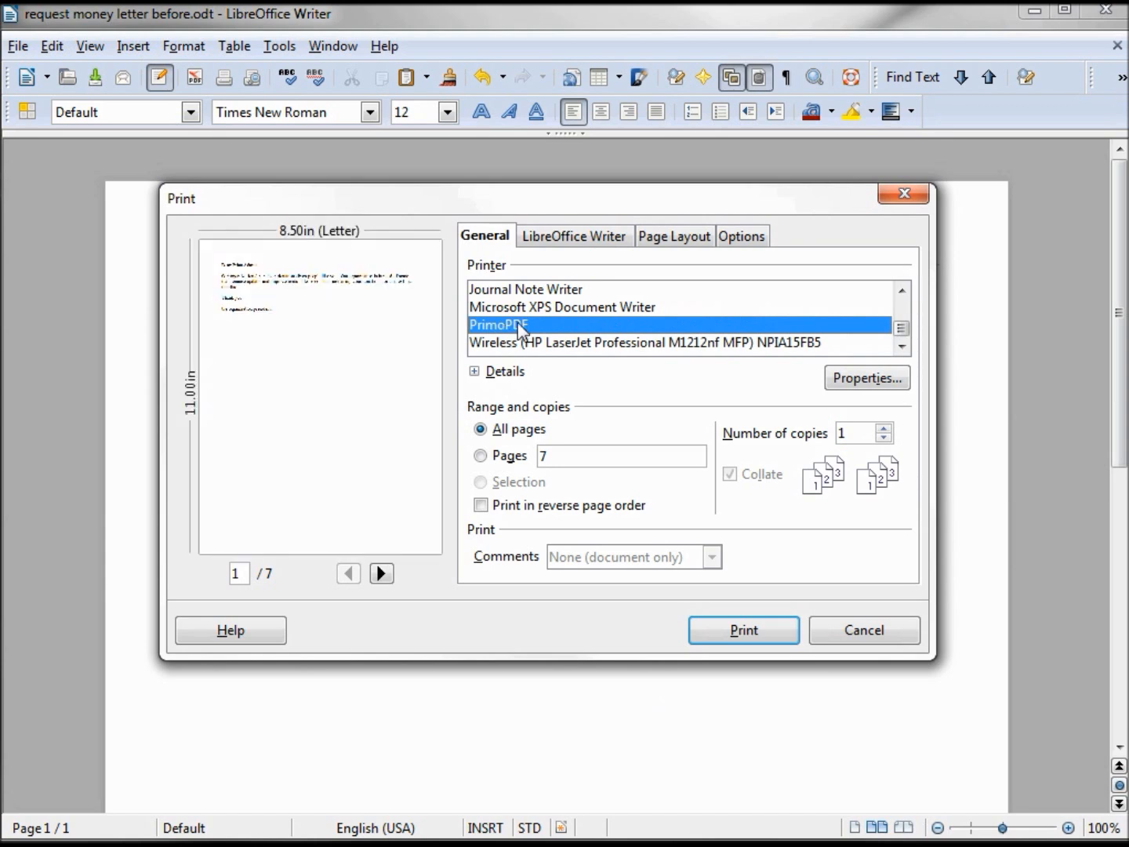
{"action": "left_click", "coordinate": [744, 632]}
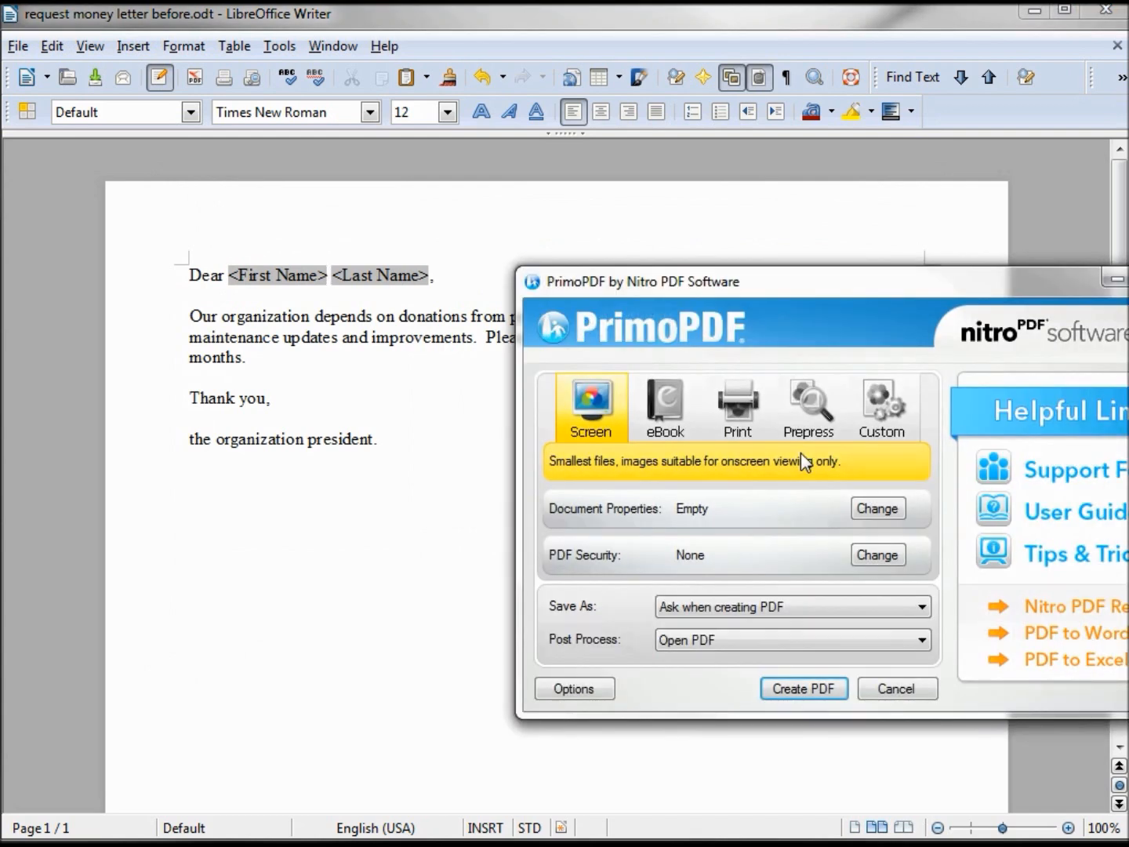
{"action": "left_click_drag", "start_coordinate": [1021, 272], "coordinate": [754, 267]}
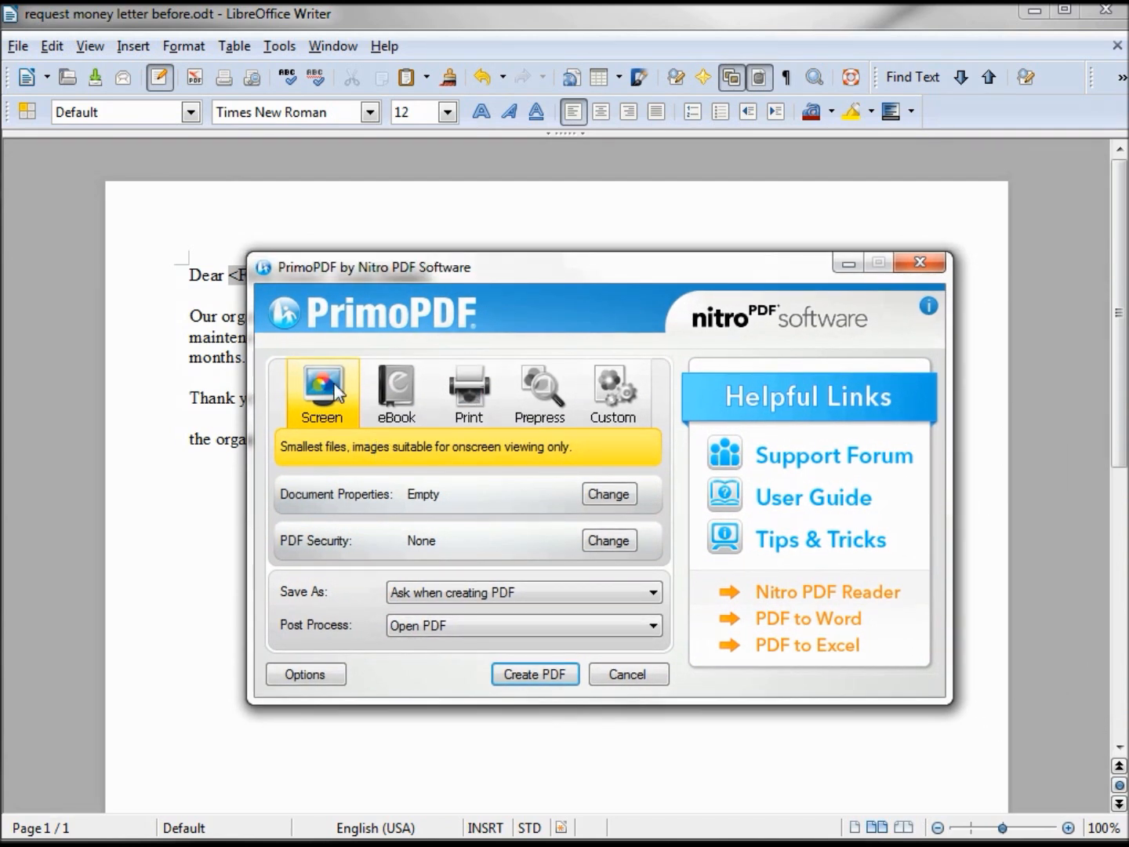
{"action": "left_click", "coordinate": [523, 674]}
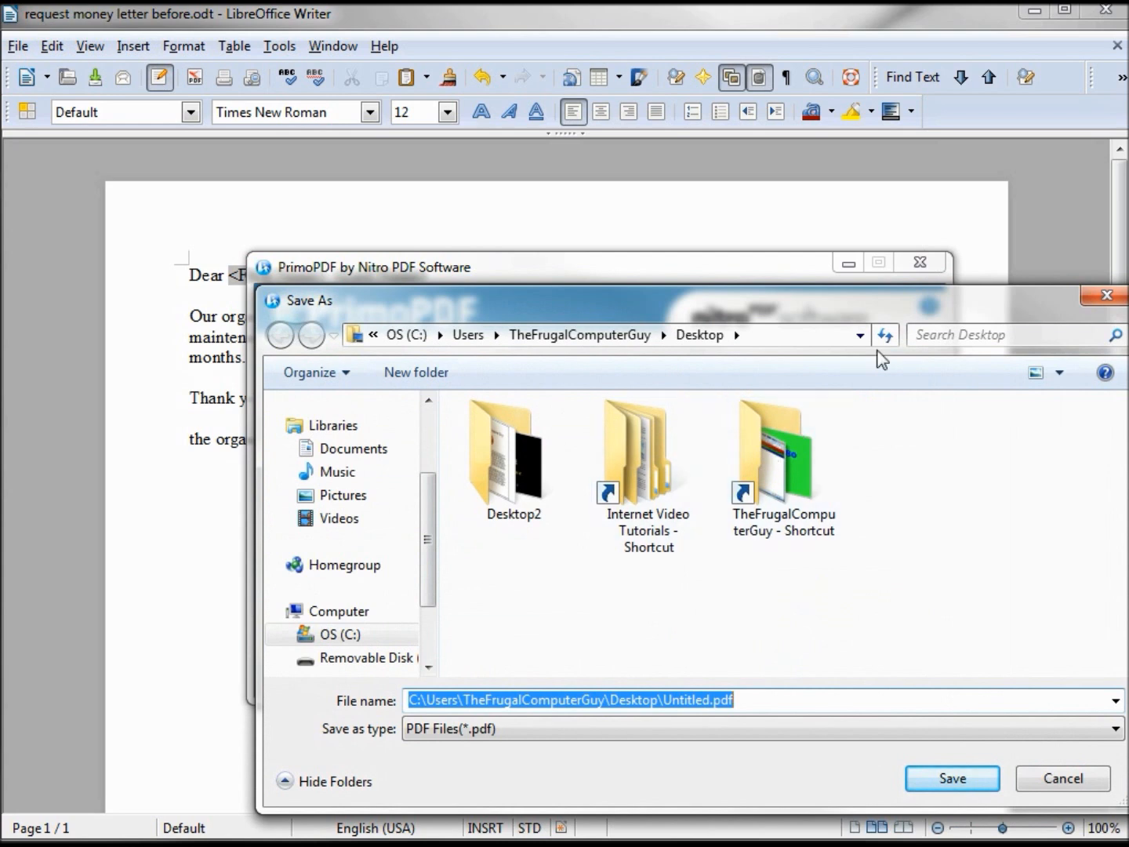
{"action": "left_click_drag", "start_coordinate": [902, 309], "coordinate": [813, 199]}
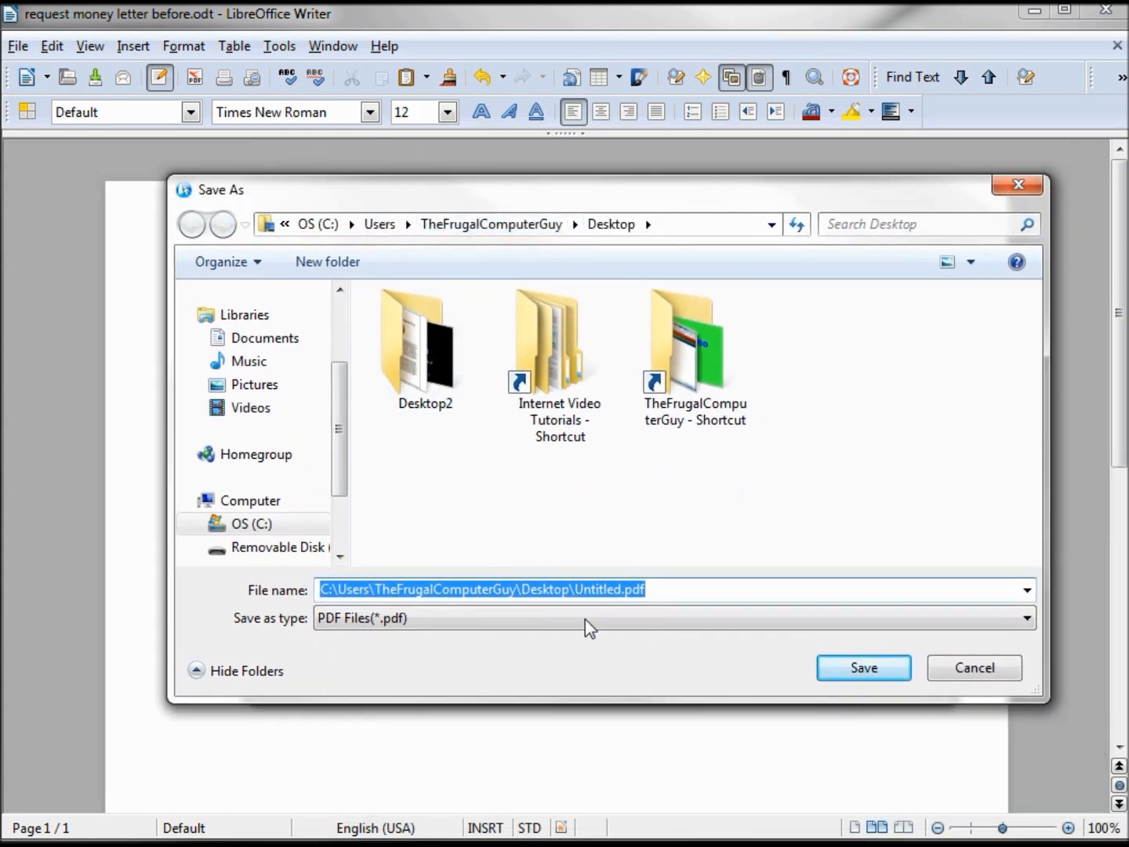
{"action": "left_click_drag", "start_coordinate": [575, 585], "coordinate": [620, 586]}
{"action": "type", "text": "Formatted Letter"}
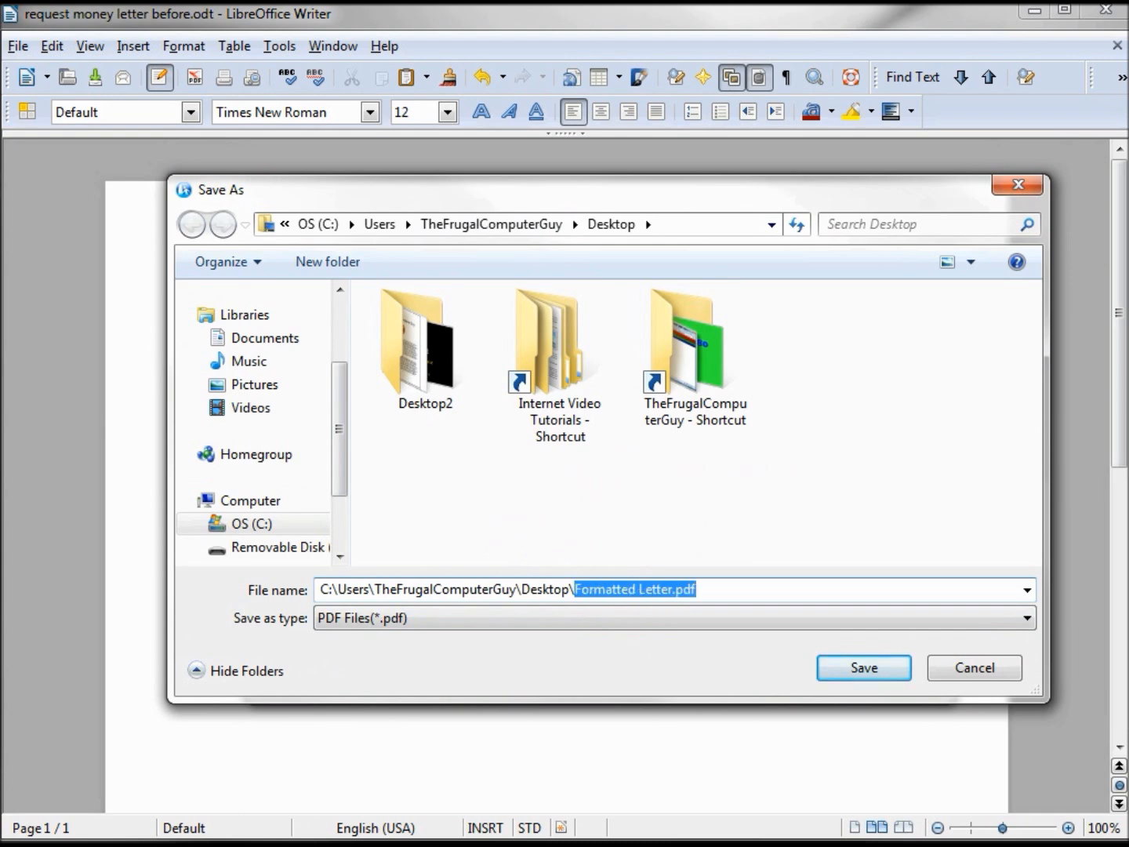
{"action": "key", "text": "Tab"}
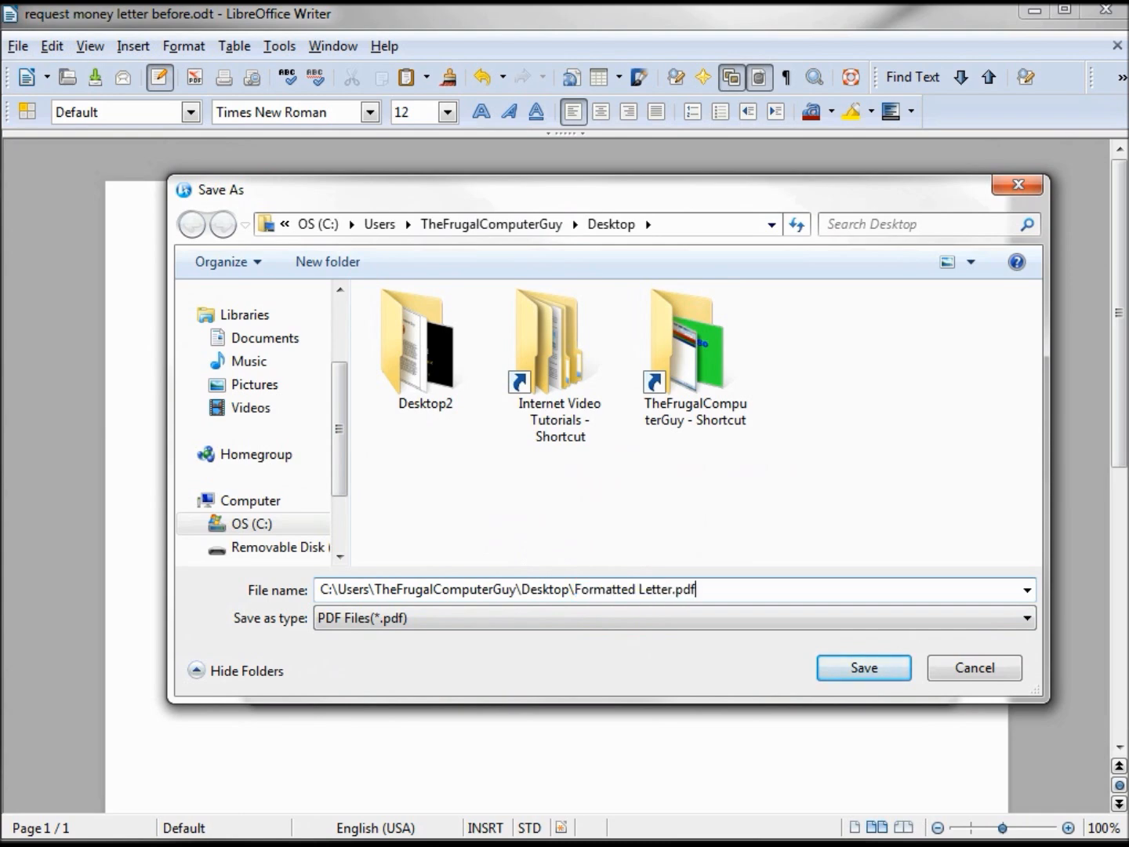
{"action": "left_click", "coordinate": [864, 667]}
{"action": "key", "text": "Return"}
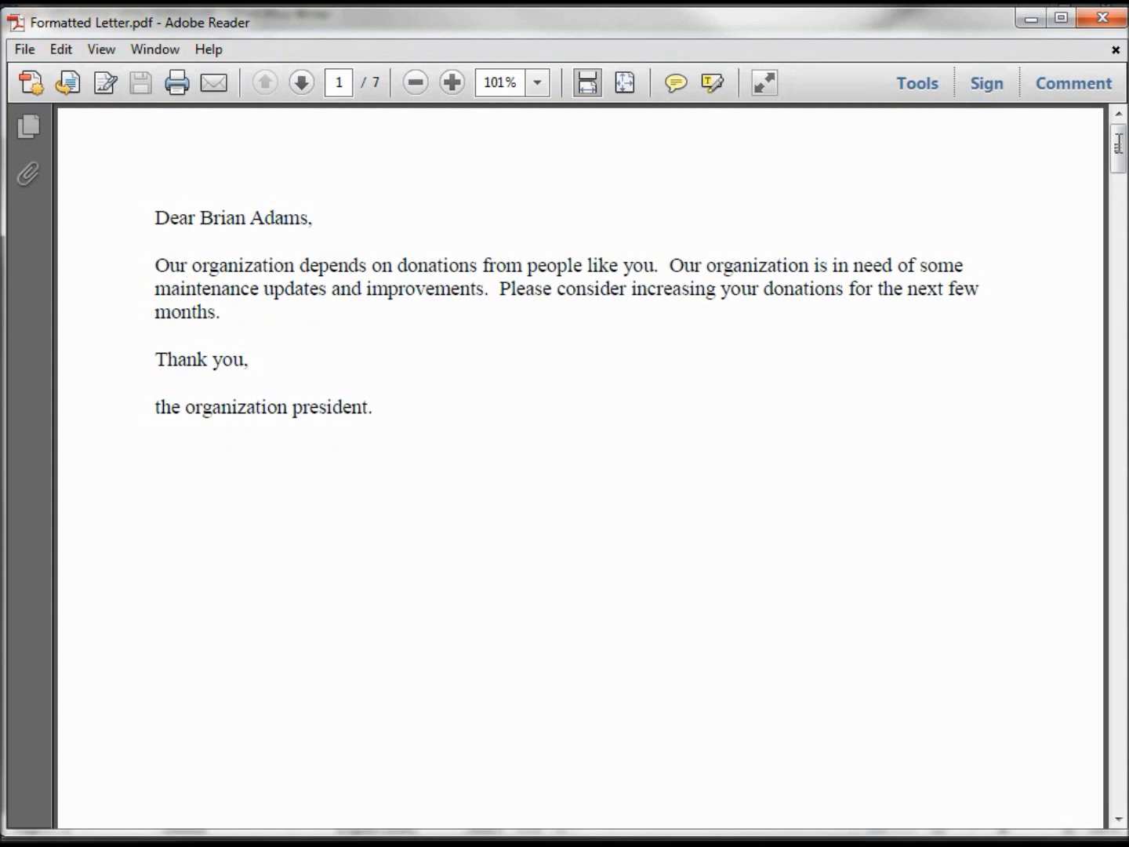
Step: Examine the pages of the merged PDF at 25% and 75% zoom for the personalized greetings and blank pages
{"action": "left_click_drag", "start_coordinate": [1121, 153], "coordinate": [1120, 279]}
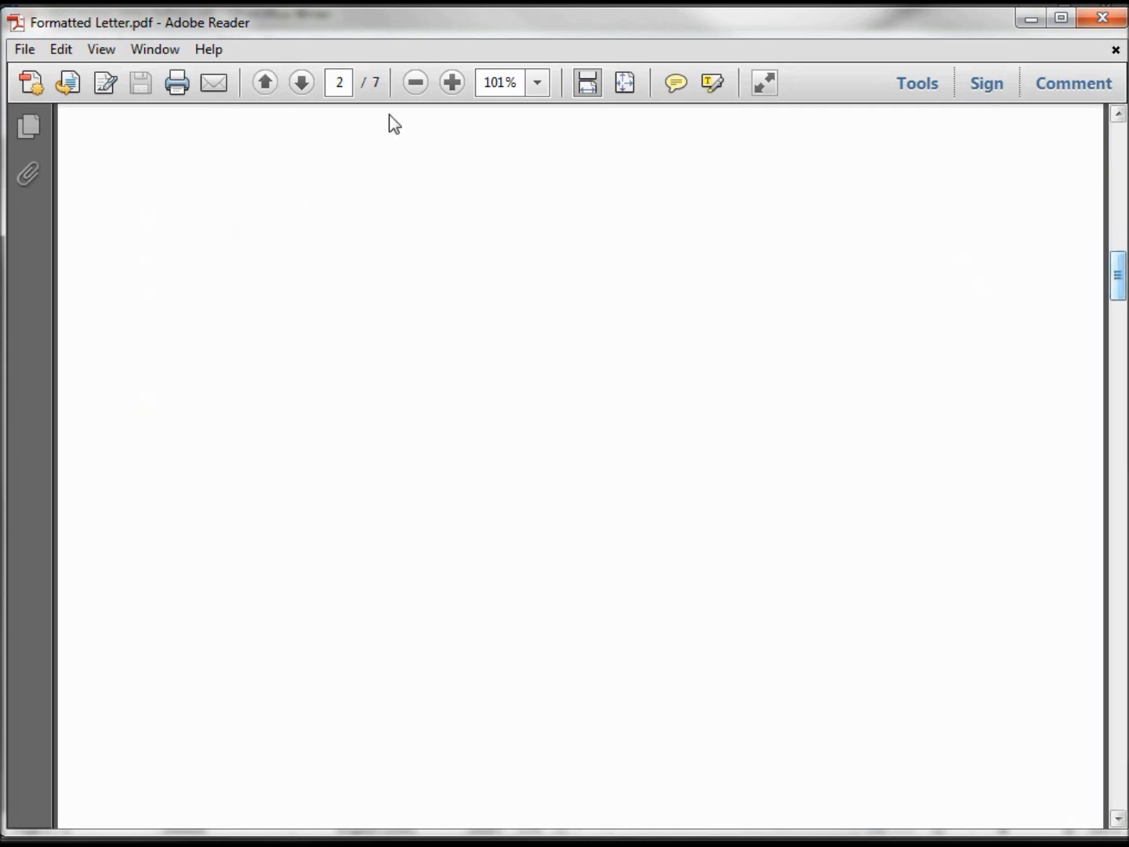
{"action": "left_click", "coordinate": [538, 82]}
{"action": "left_click", "coordinate": [587, 140]}
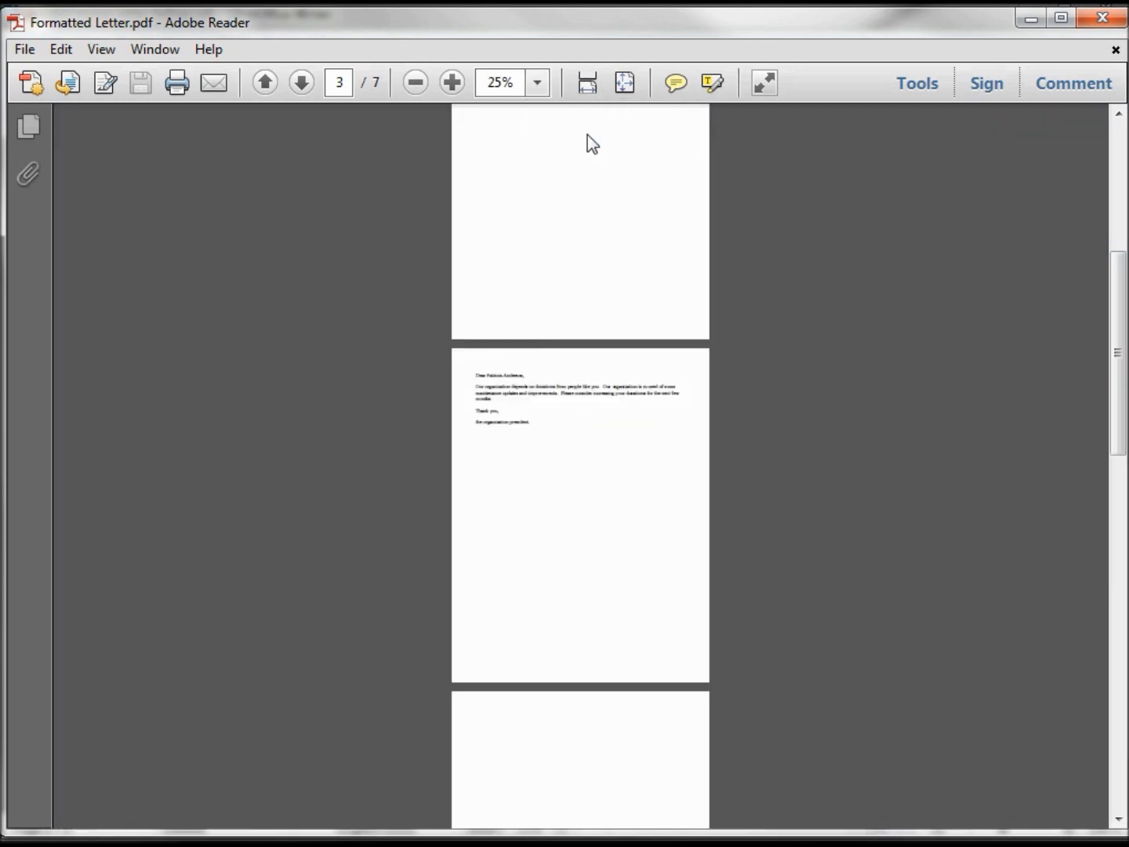
{"action": "left_click_drag", "start_coordinate": [1119, 305], "coordinate": [1120, 526]}
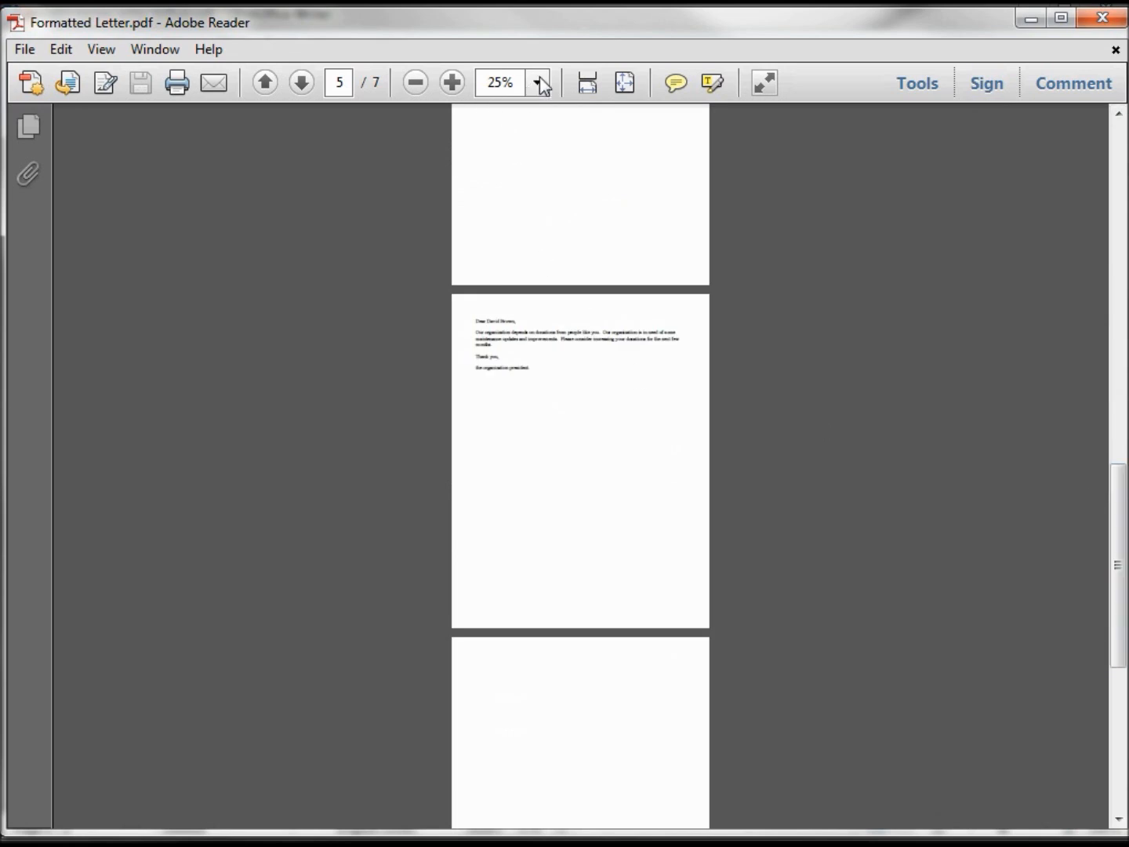
{"action": "left_click", "coordinate": [538, 81]}
{"action": "left_click", "coordinate": [590, 192]}
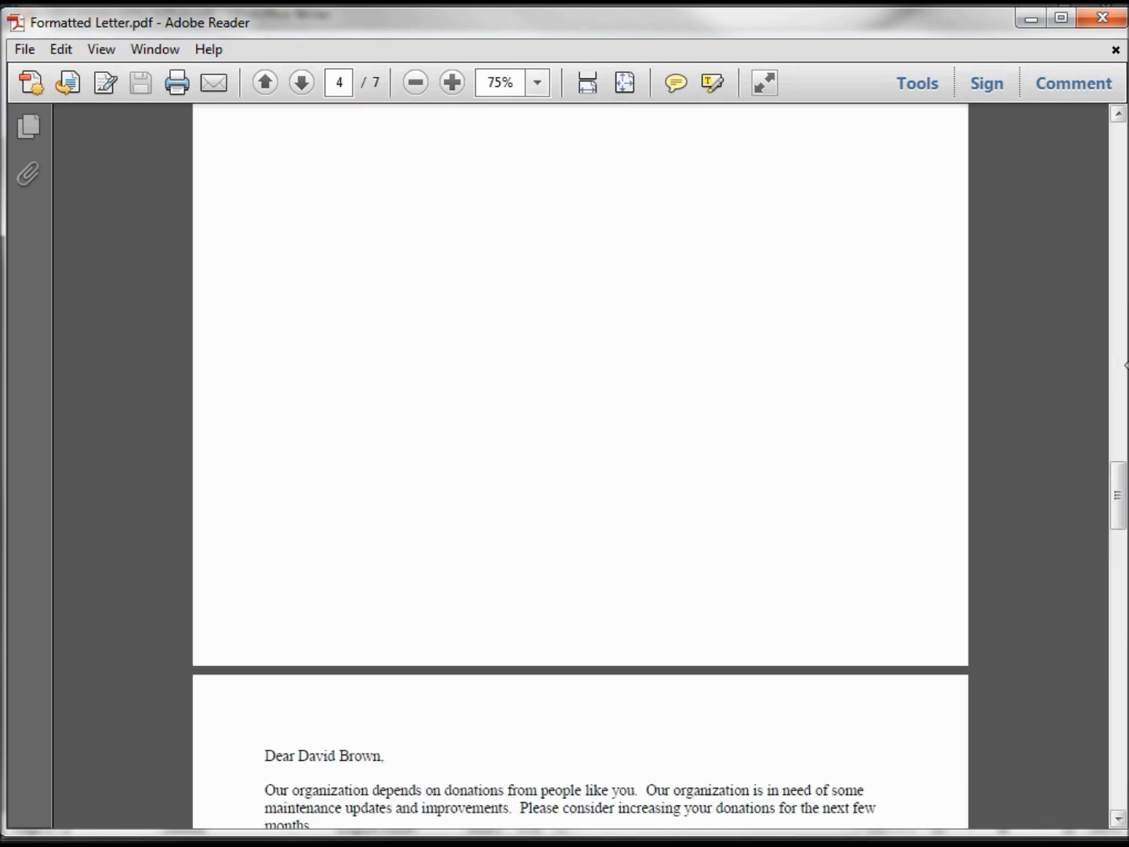
{"action": "left_click_drag", "start_coordinate": [1120, 491], "coordinate": [1105, 109]}
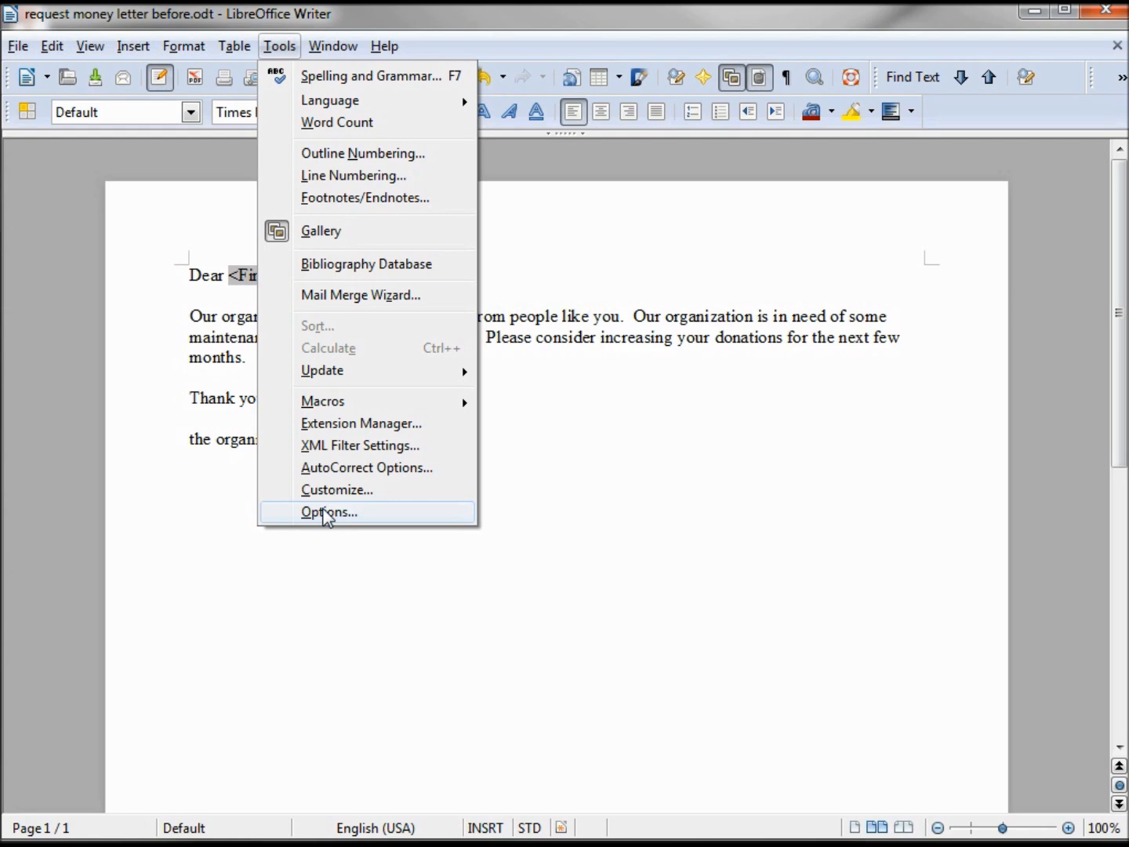
Step: Turn off printing of automatically inserted blank pages in the LibreOffice Writer print options
{"action": "left_click", "coordinate": [329, 511]}
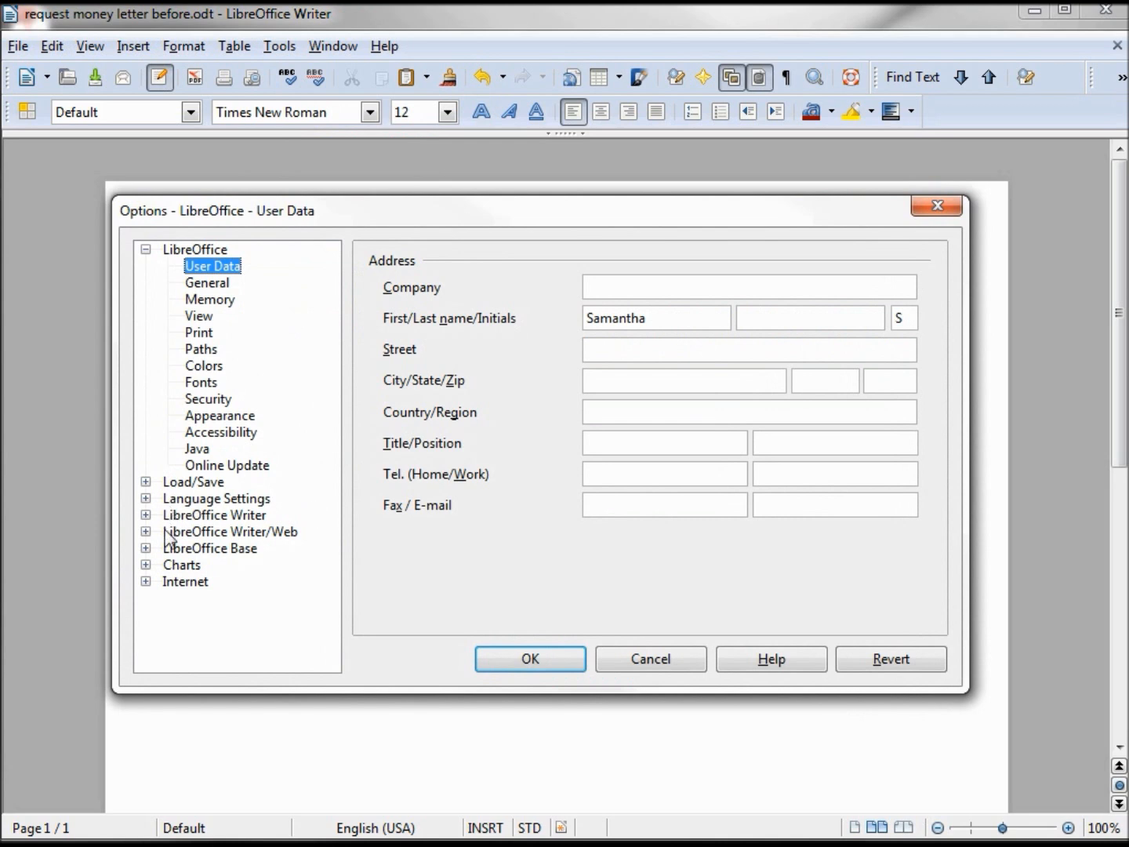
{"action": "left_click", "coordinate": [146, 515]}
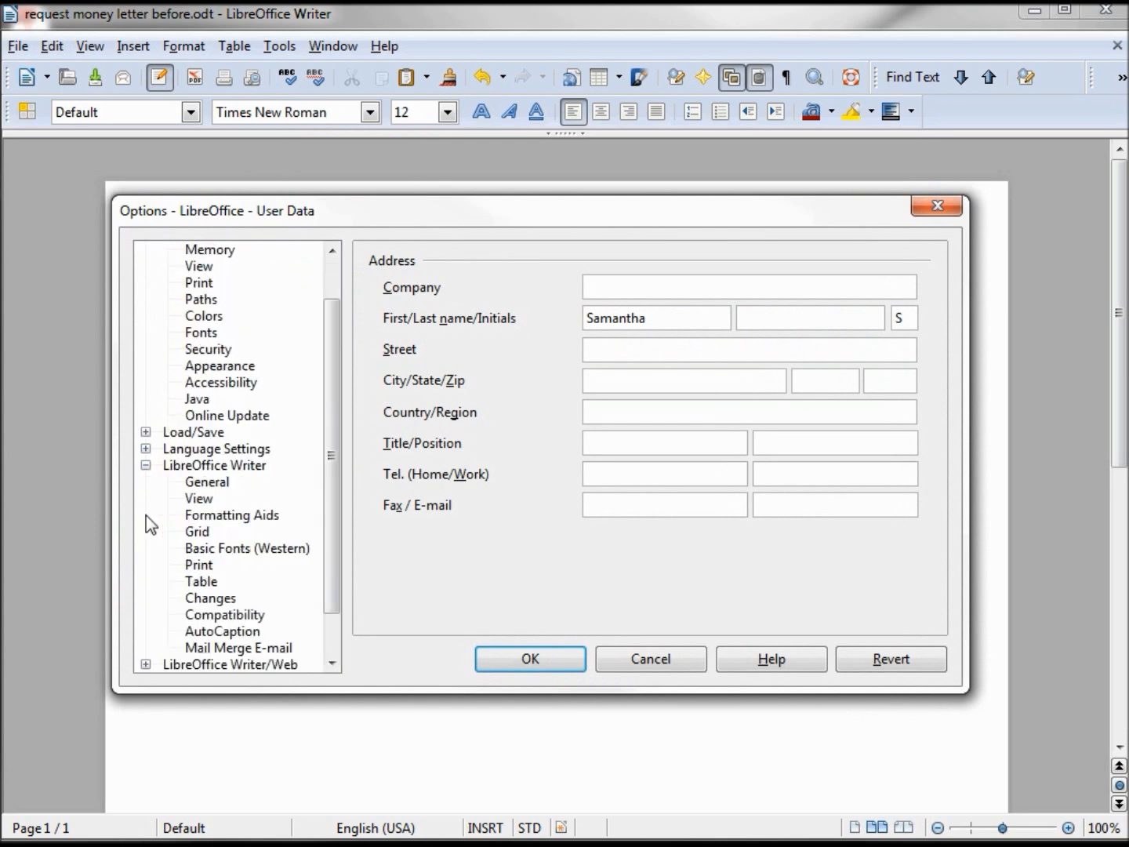
{"action": "left_click", "coordinate": [200, 565]}
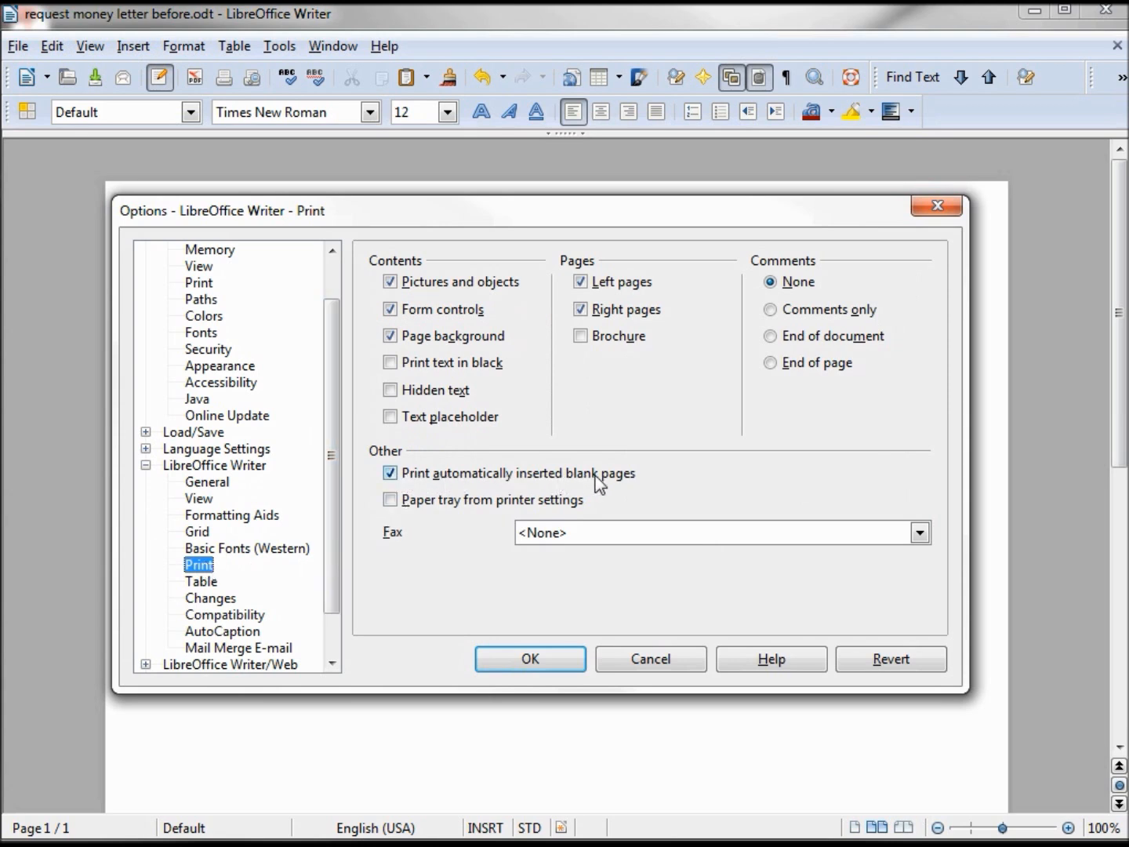
{"action": "left_click", "coordinate": [389, 475]}
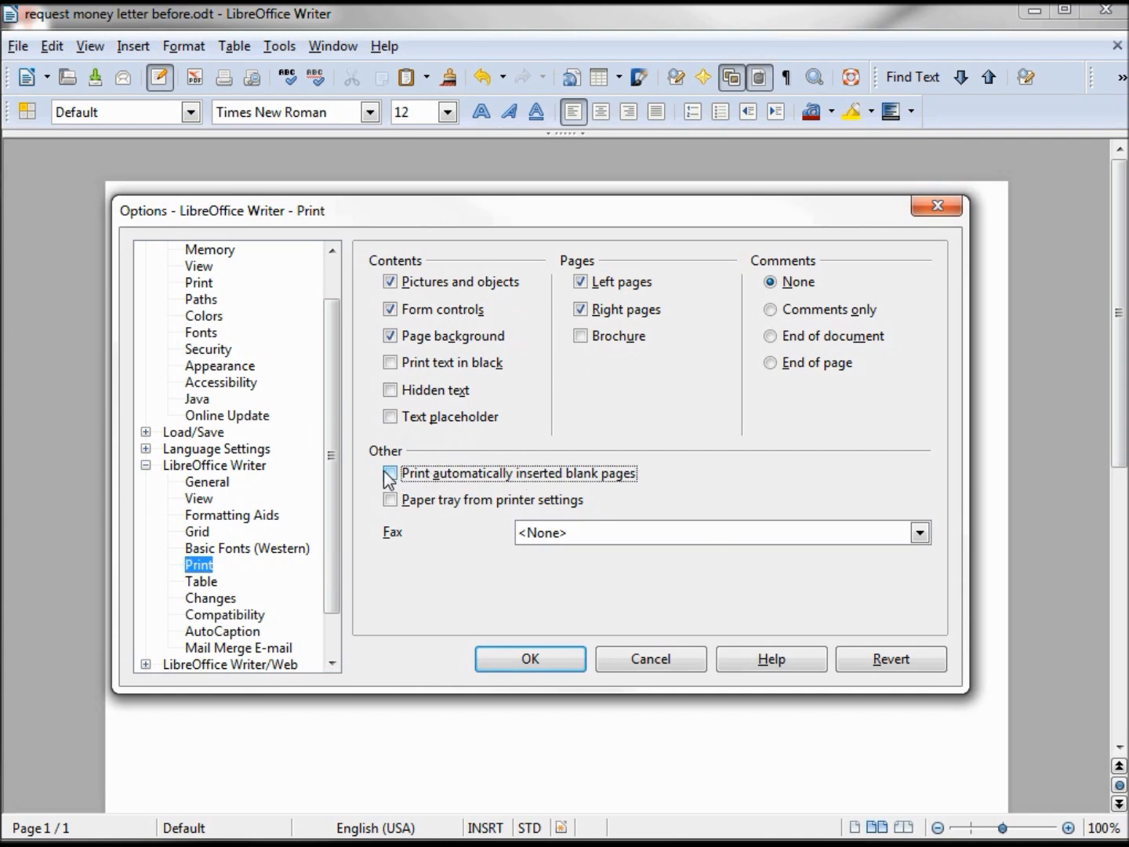
{"action": "left_click", "coordinate": [527, 661]}
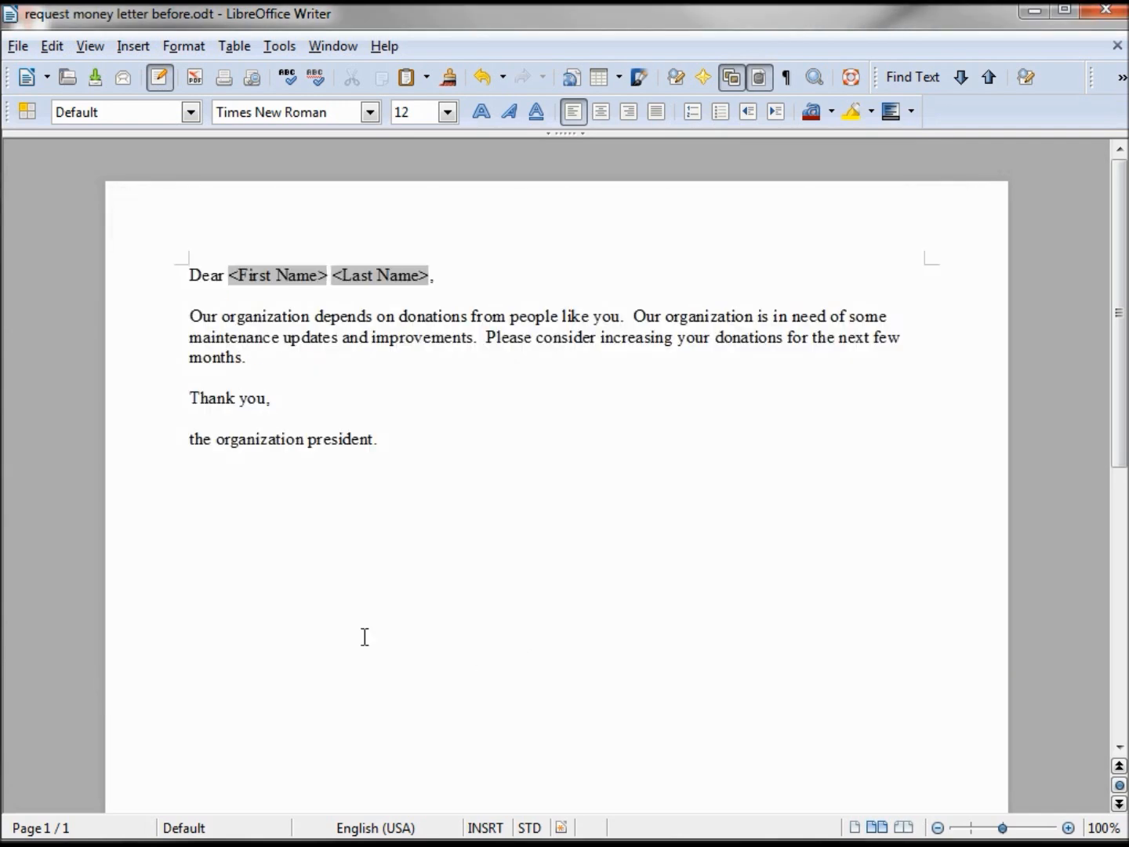
Step: Print the letter again as a form letter, merging records 1 to 4 with the printer as output
{"action": "left_click", "coordinate": [18, 47]}
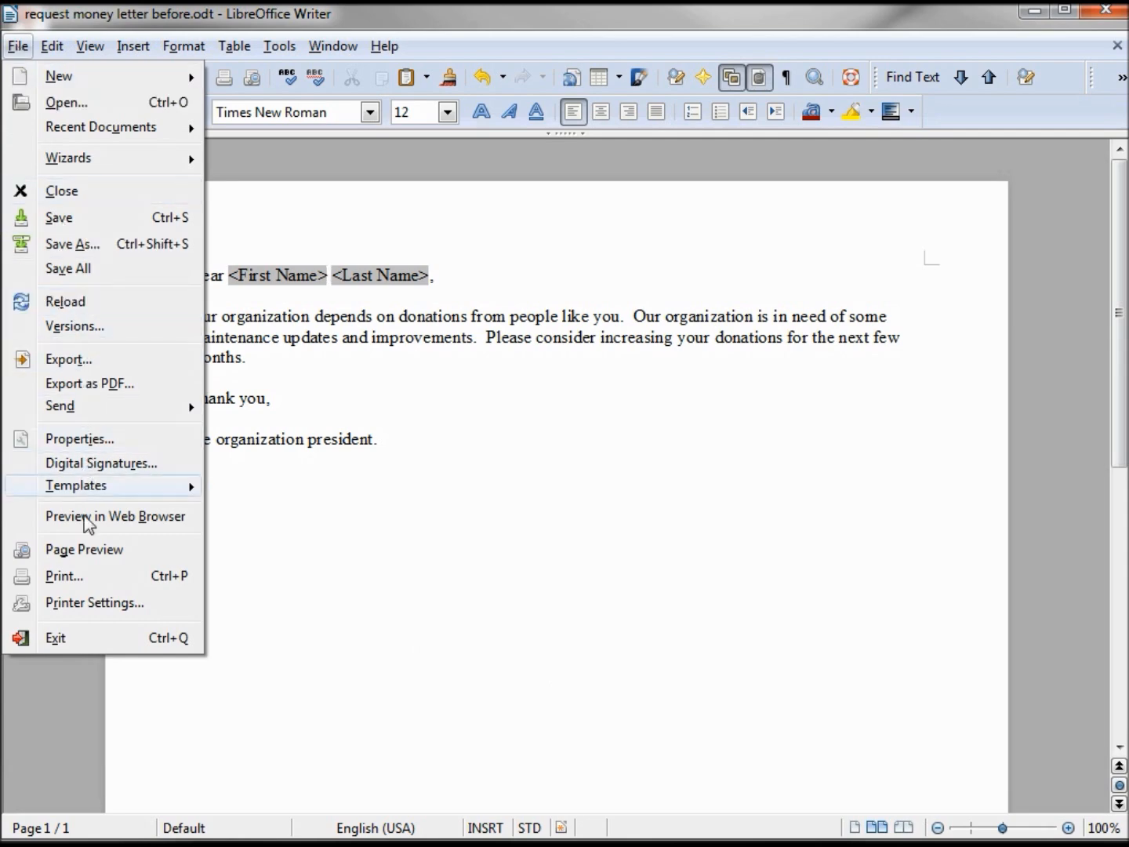
{"action": "left_click", "coordinate": [86, 576]}
{"action": "left_click", "coordinate": [478, 459]}
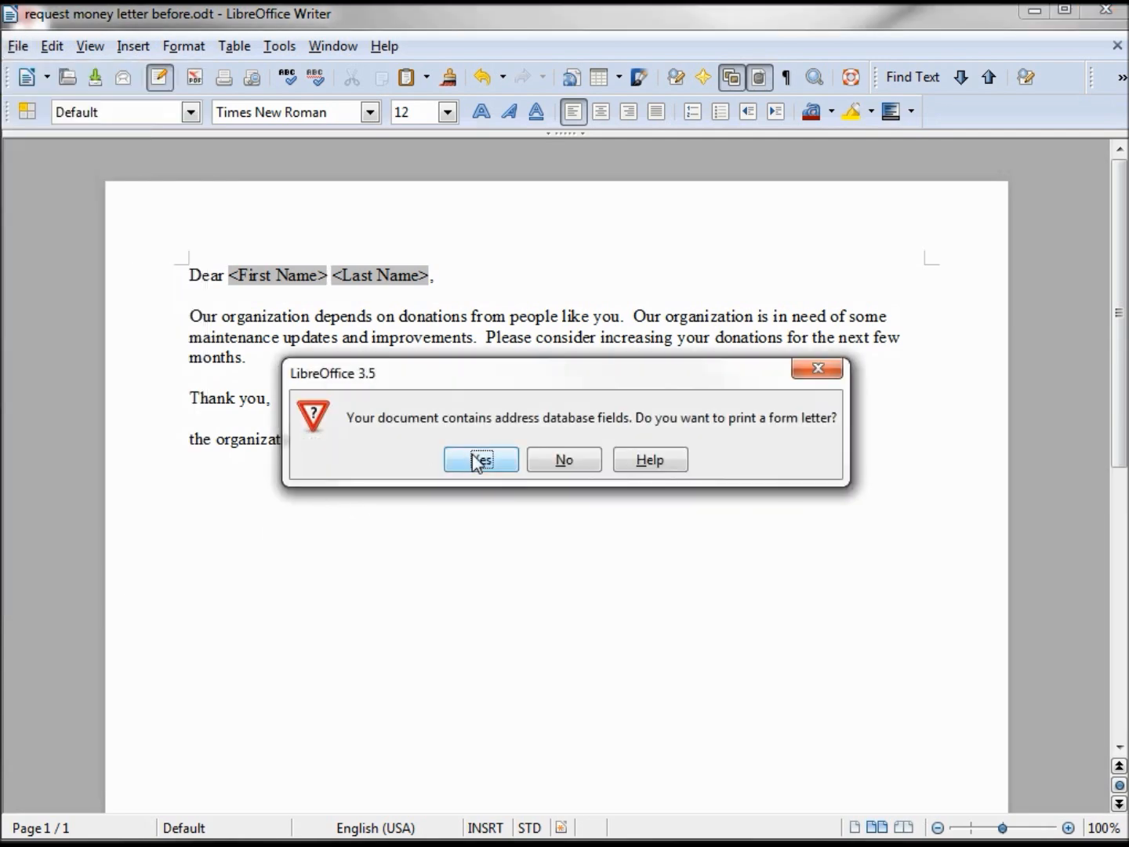
{"action": "left_click_drag", "start_coordinate": [476, 425], "coordinate": [435, 424]}
{"action": "type", "text": "4"}
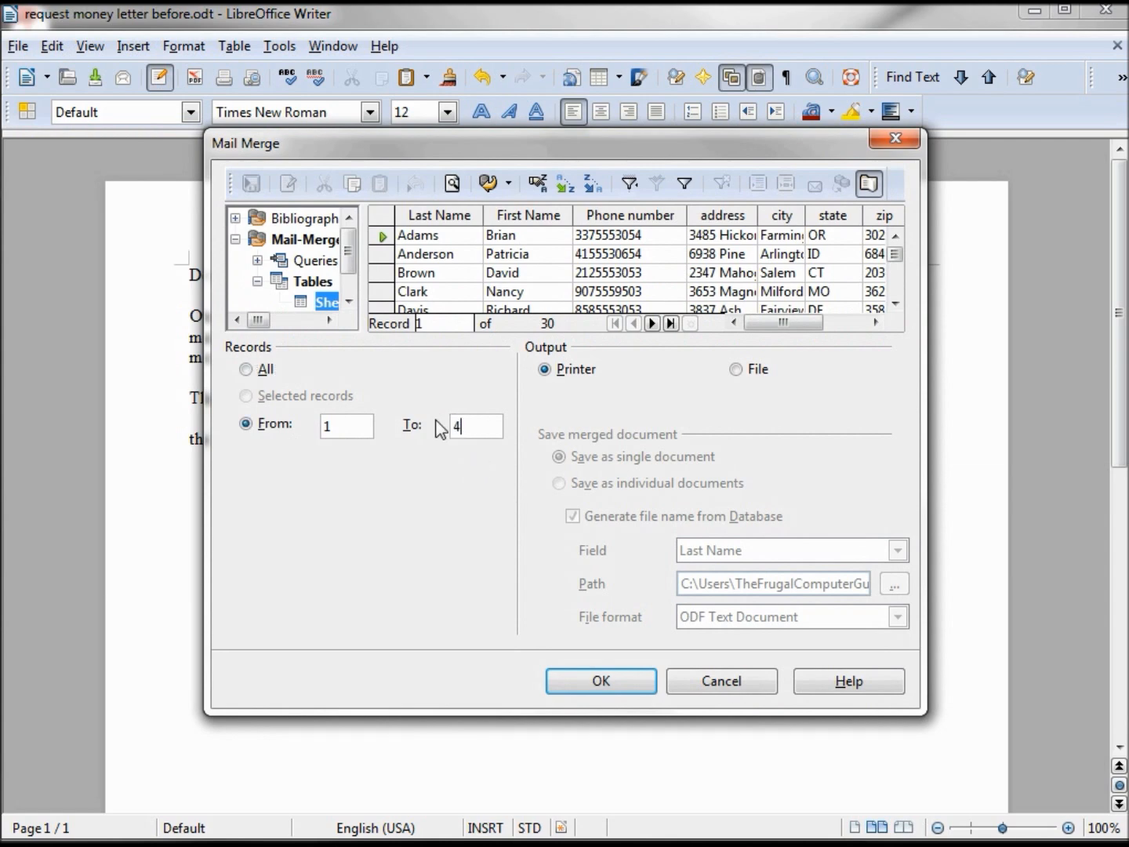
{"action": "left_click", "coordinate": [619, 687]}
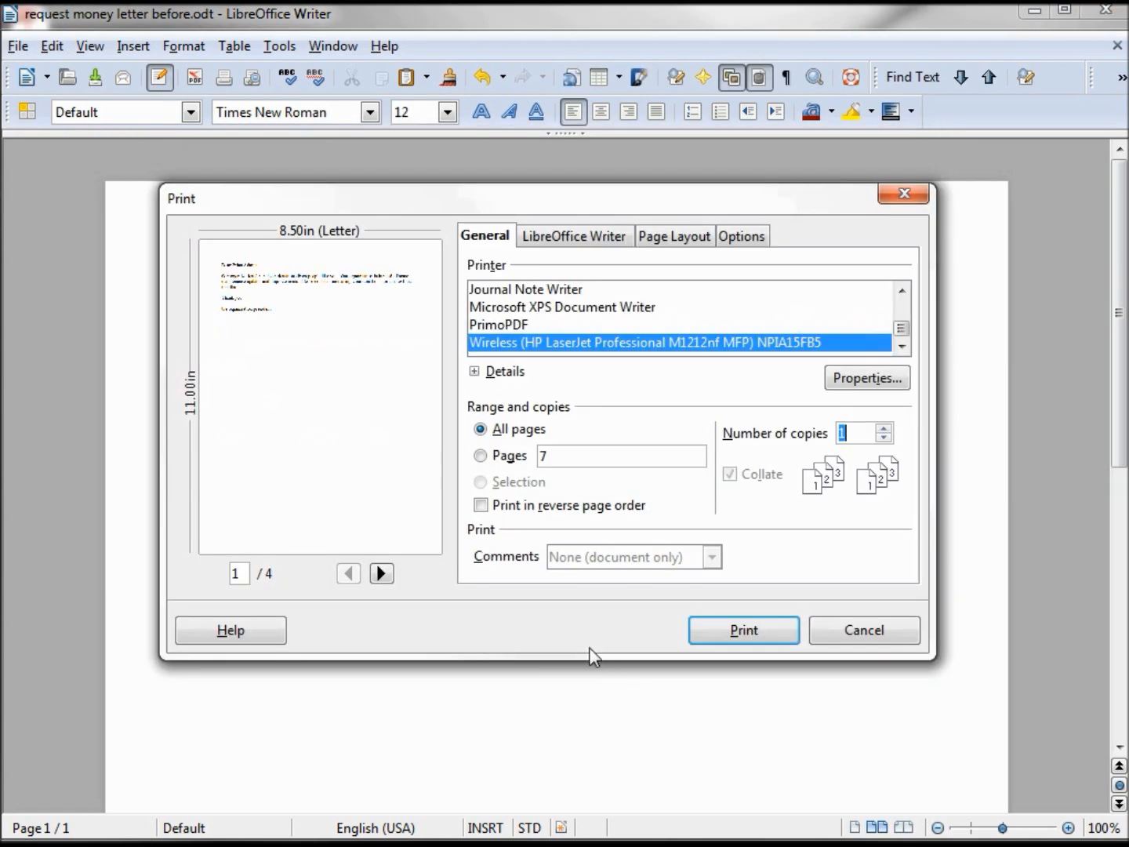
Step: Print all pages of the merged letters to PrimoPDF, overwriting the existing "Formatted Letter.pdf" on the Desktop
{"action": "left_click", "coordinate": [490, 326]}
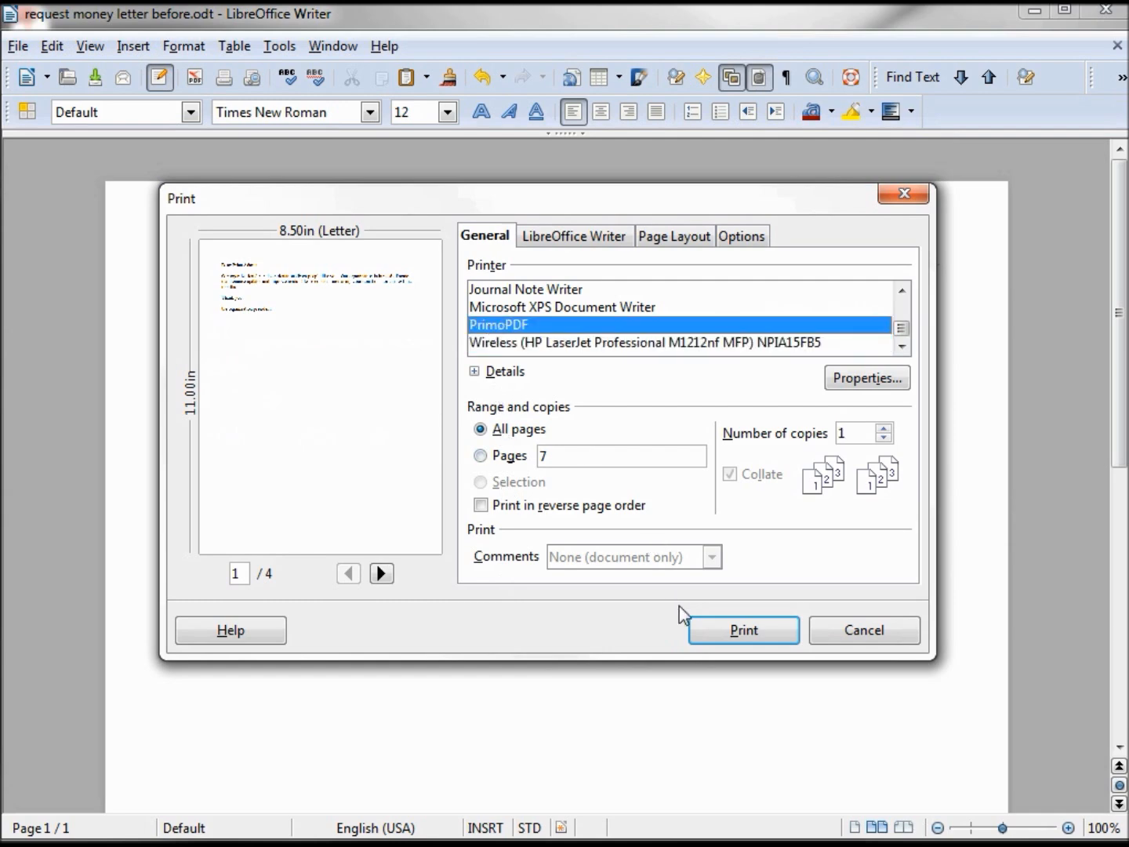
{"action": "left_click", "coordinate": [744, 631]}
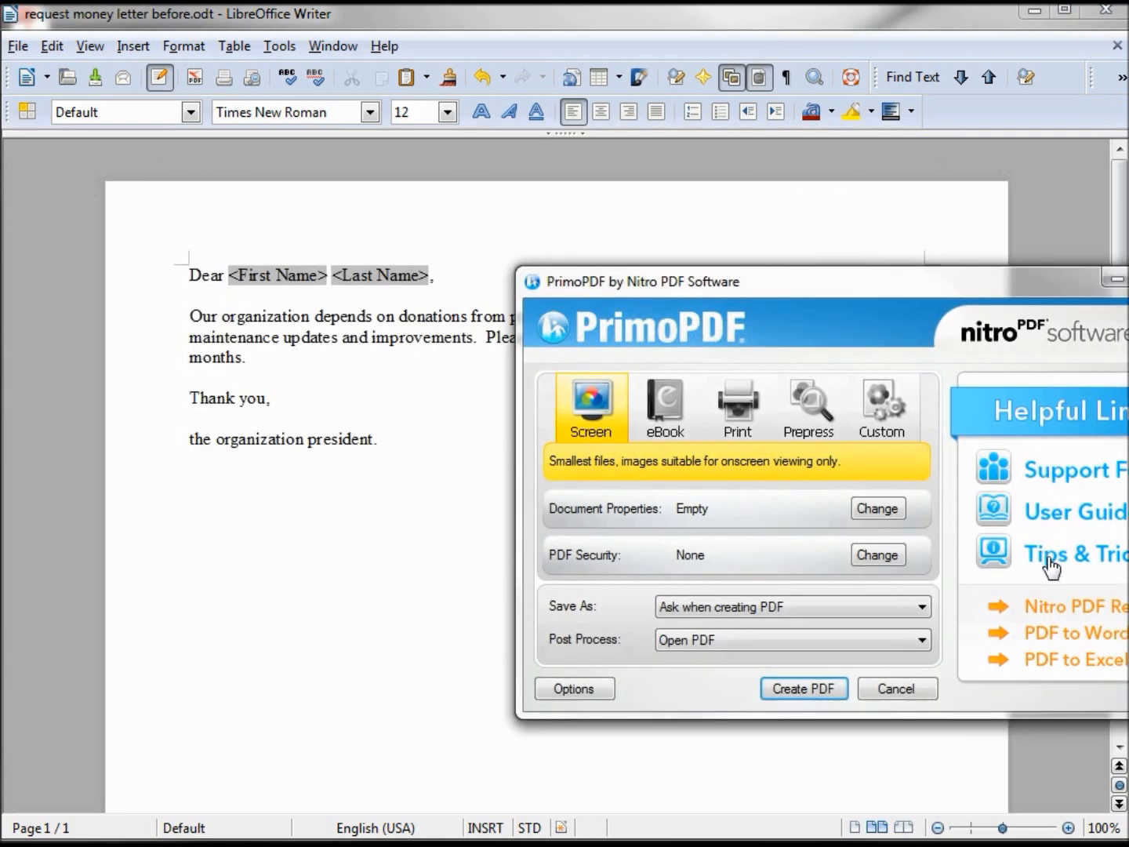
{"action": "left_click", "coordinate": [788, 693]}
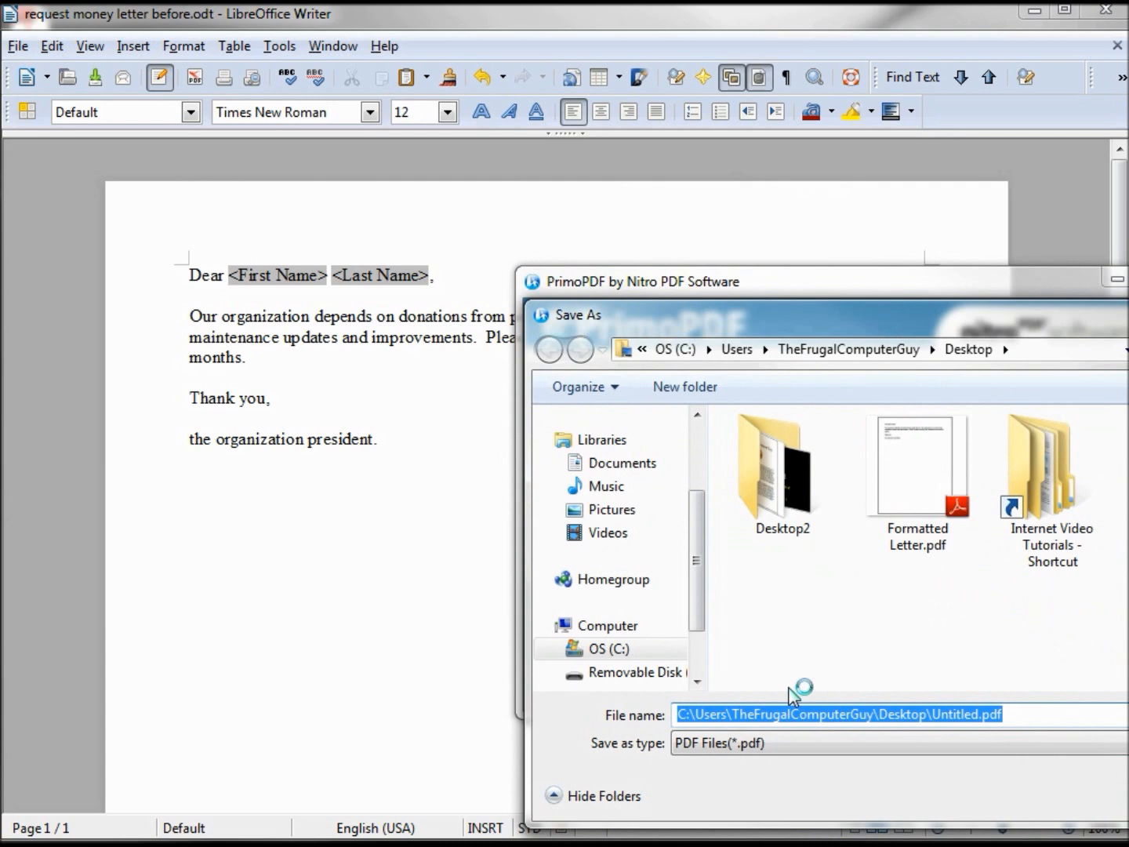
{"action": "left_click", "coordinate": [928, 474]}
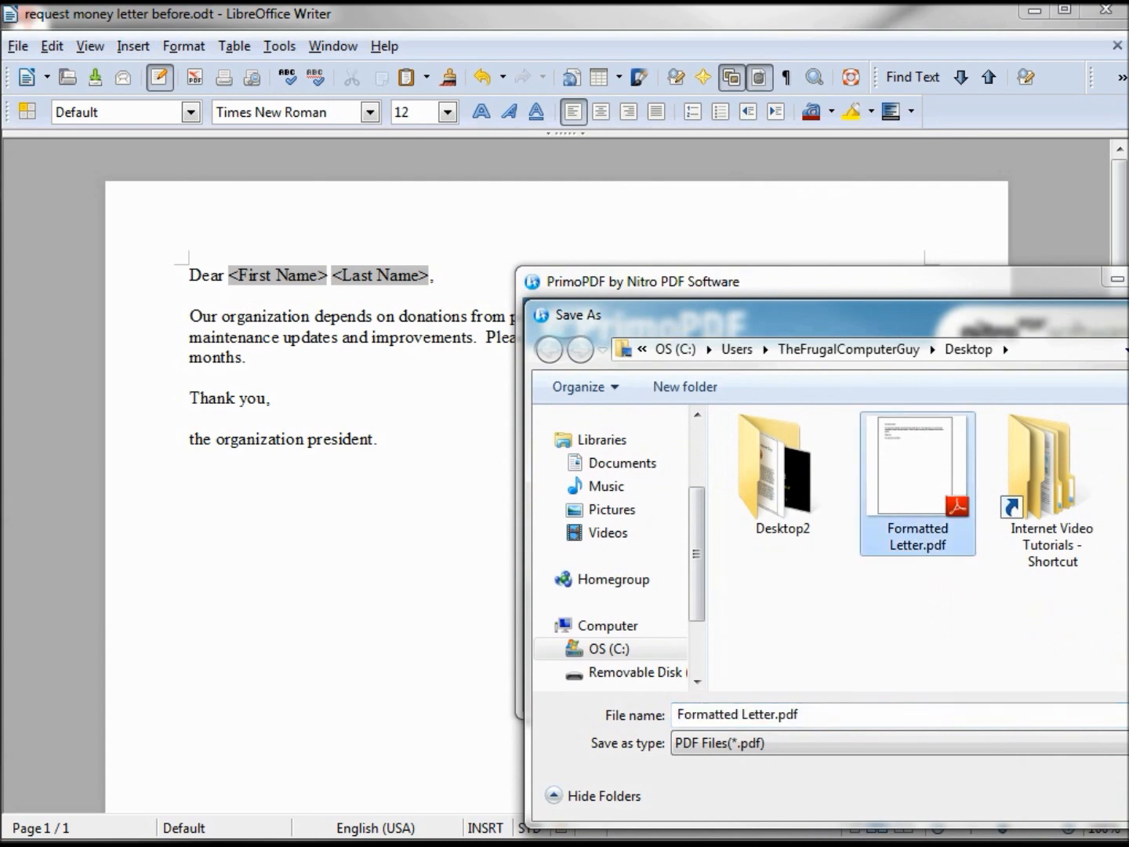
{"action": "key", "text": "Return"}
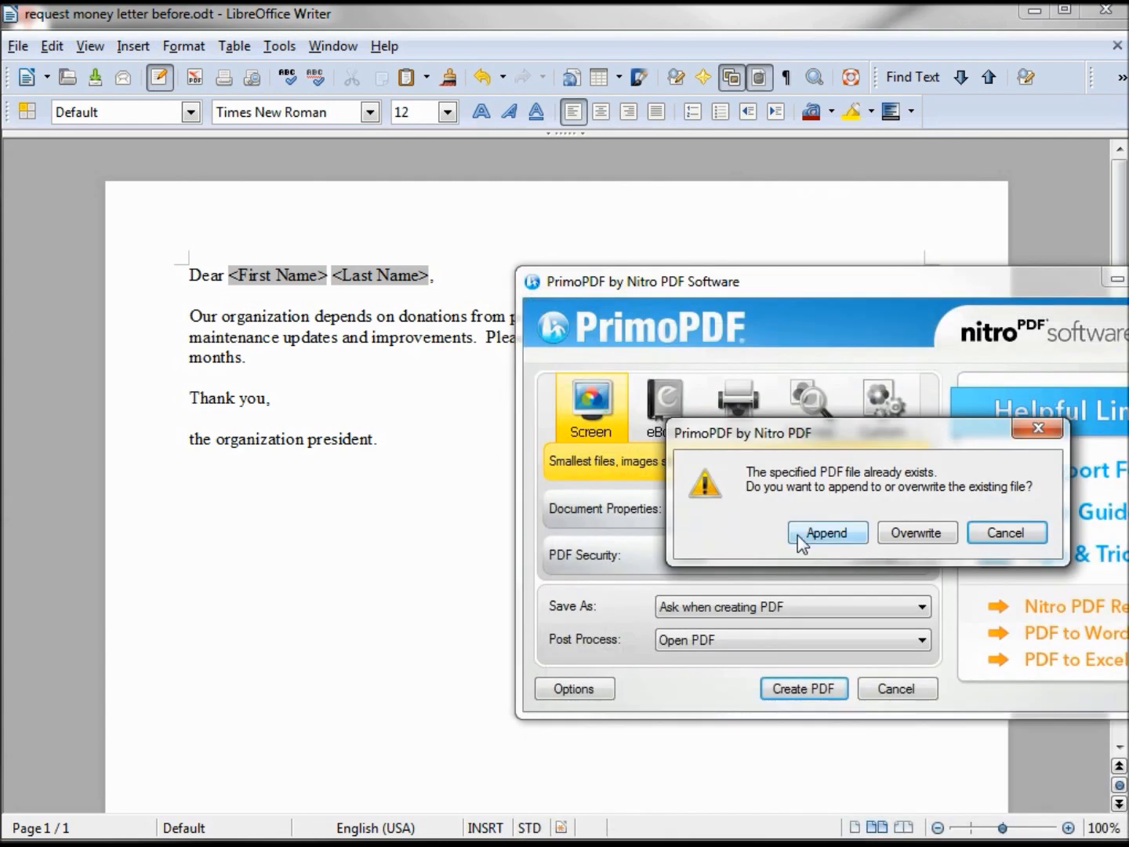
{"action": "left_click", "coordinate": [906, 531]}
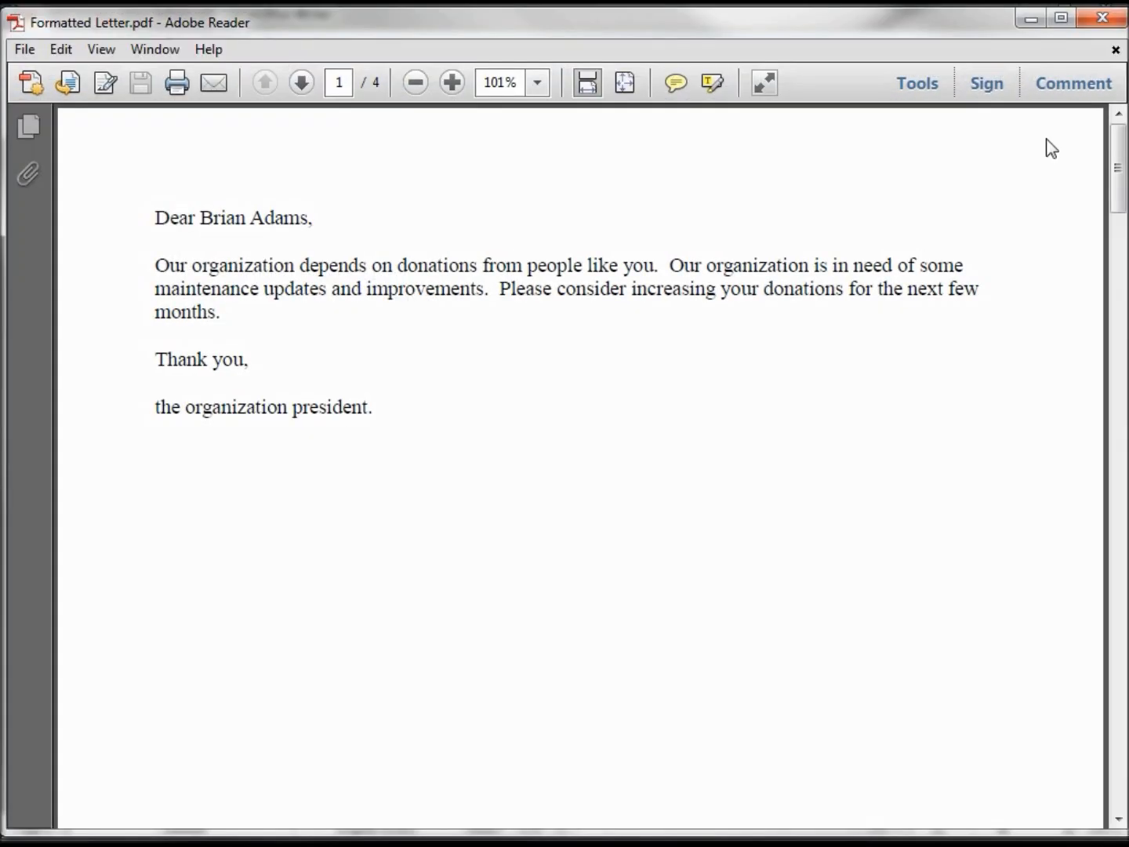
Step: Examine all pages of the new merged PDF together at 12.5% zoom for blank pages between the letters
{"action": "left_click", "coordinate": [416, 81]}
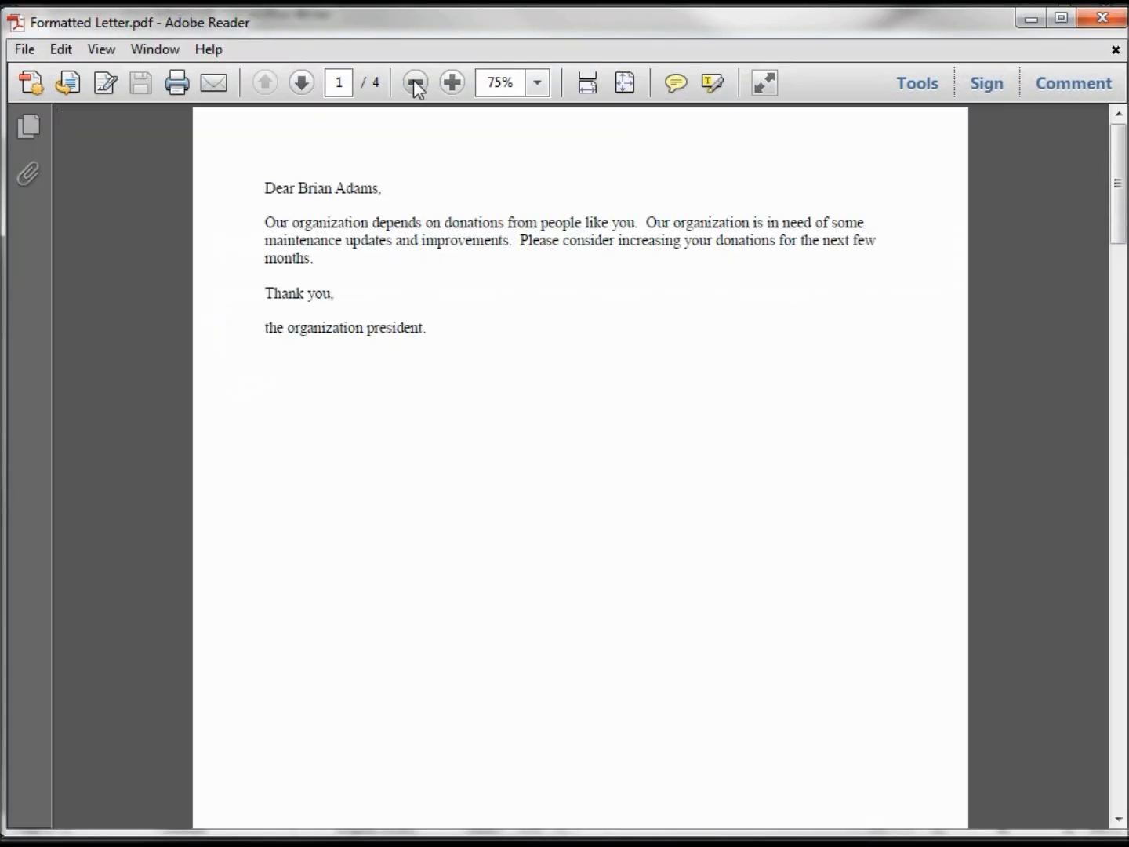
{"action": "left_click", "coordinate": [415, 83]}
{"action": "left_click", "coordinate": [416, 82]}
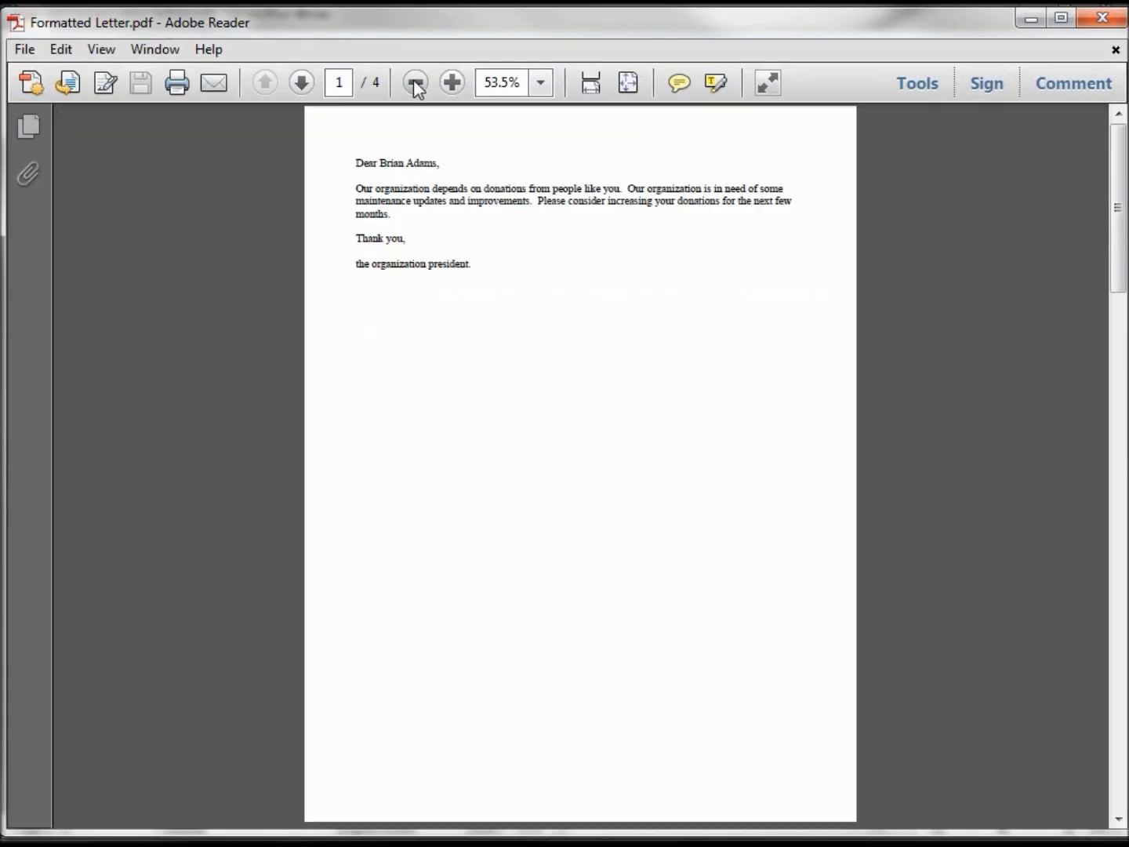
{"action": "left_click", "coordinate": [415, 82]}
{"action": "left_click", "coordinate": [416, 83]}
{"action": "left_click", "coordinate": [415, 82]}
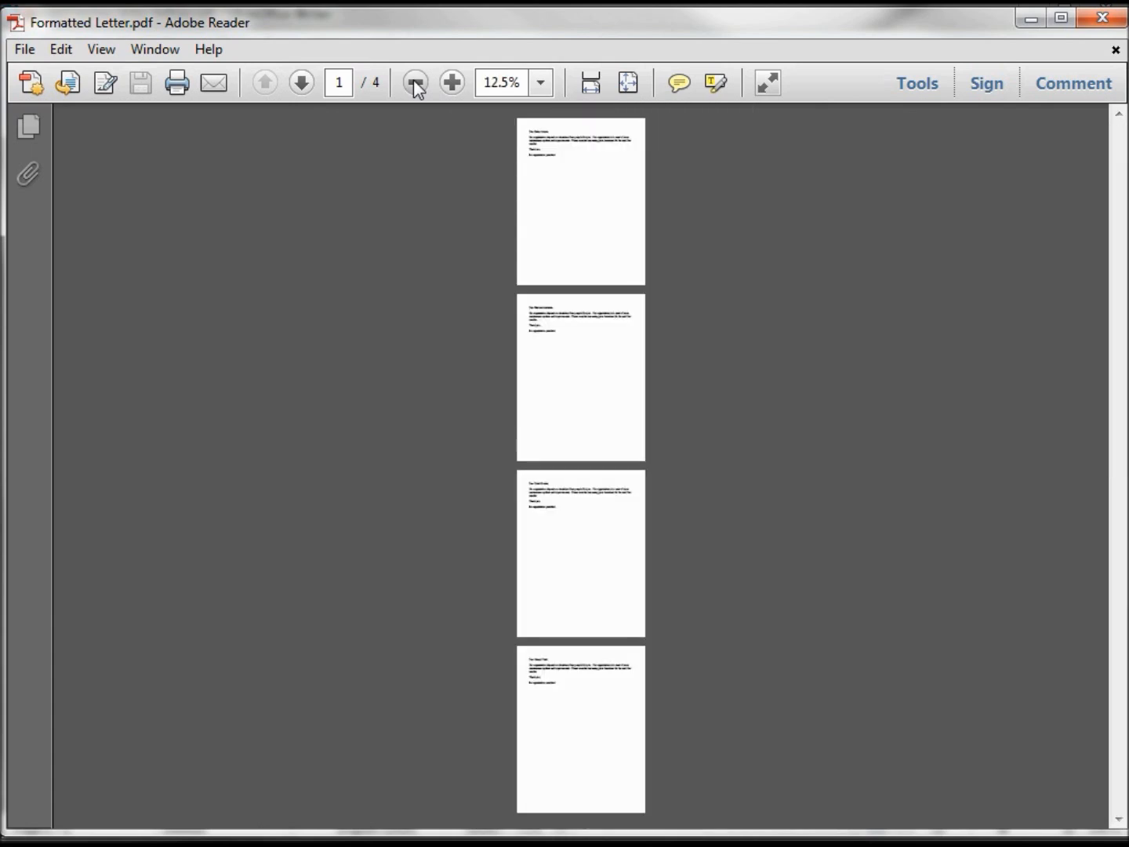